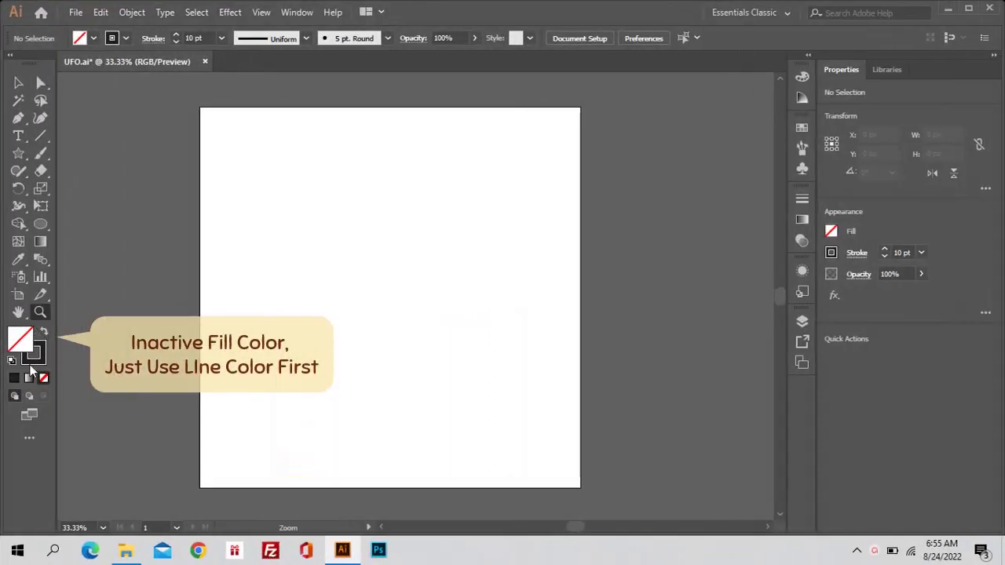
# - With a 10 pt stroke, draw a circle, a wide ellipse across it and a smaller inner circle
pyautogui.click(221, 38)
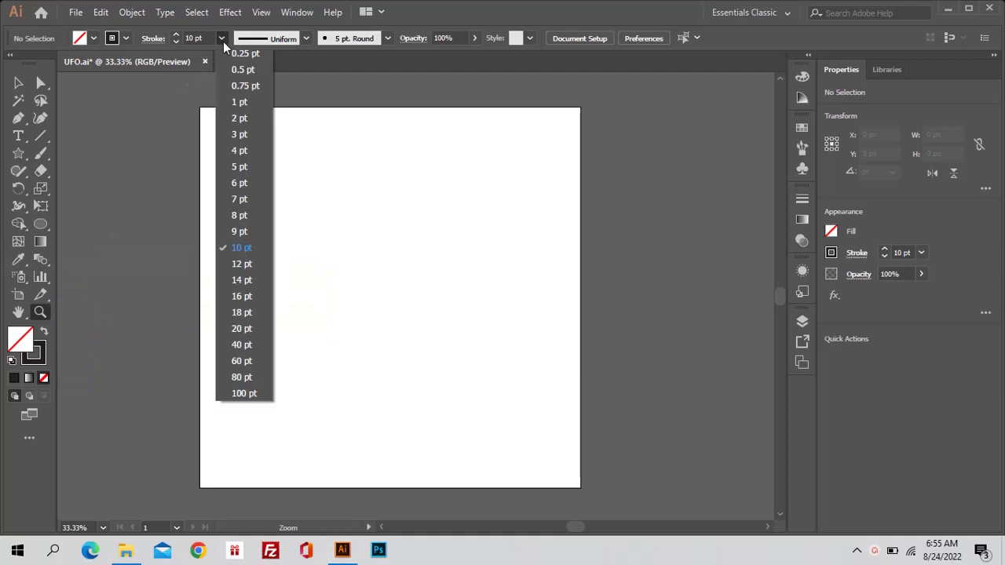
pyautogui.click(241, 248)
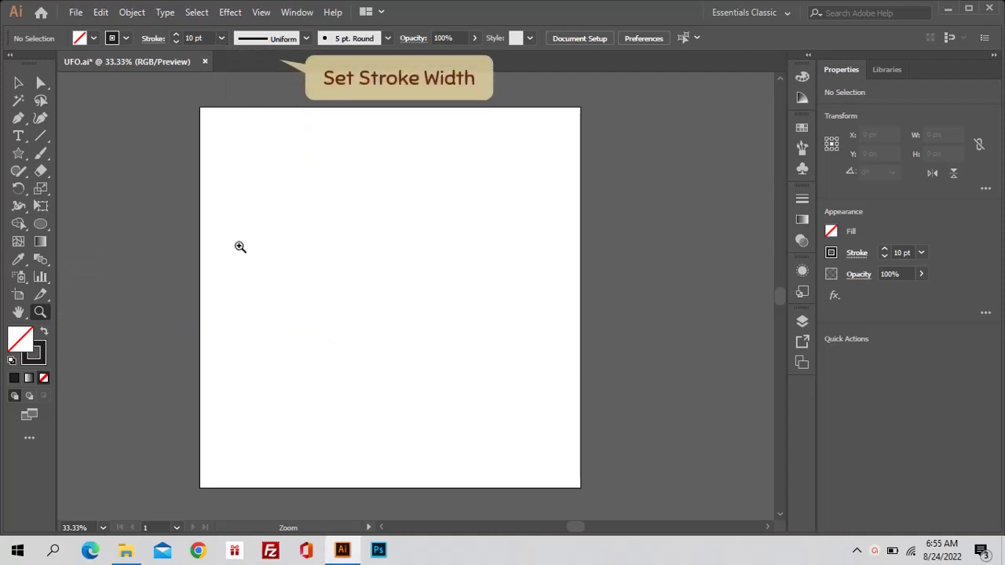
pyautogui.click(40, 225)
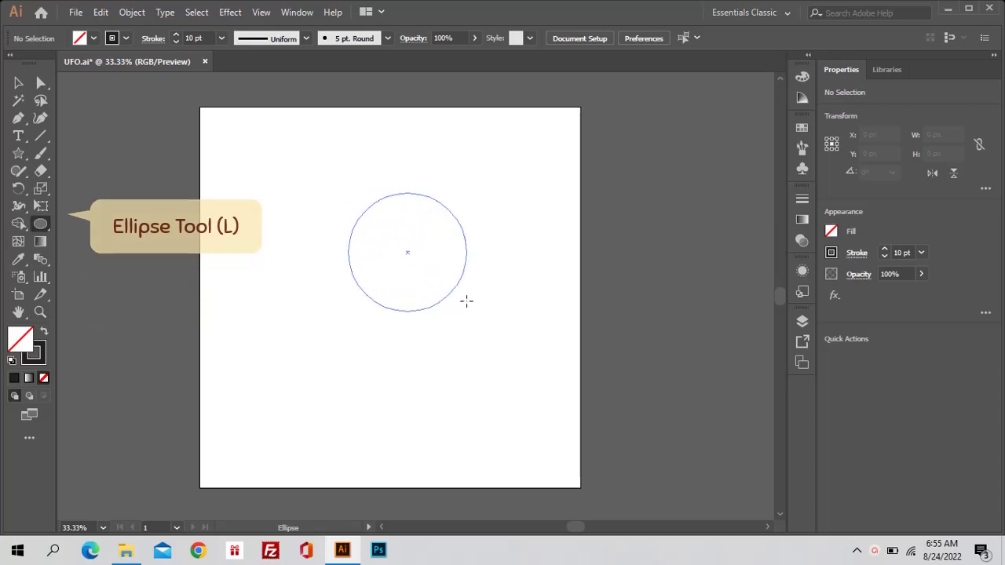
pyautogui.moveTo(397, 242); pyautogui.dragTo(466, 301)
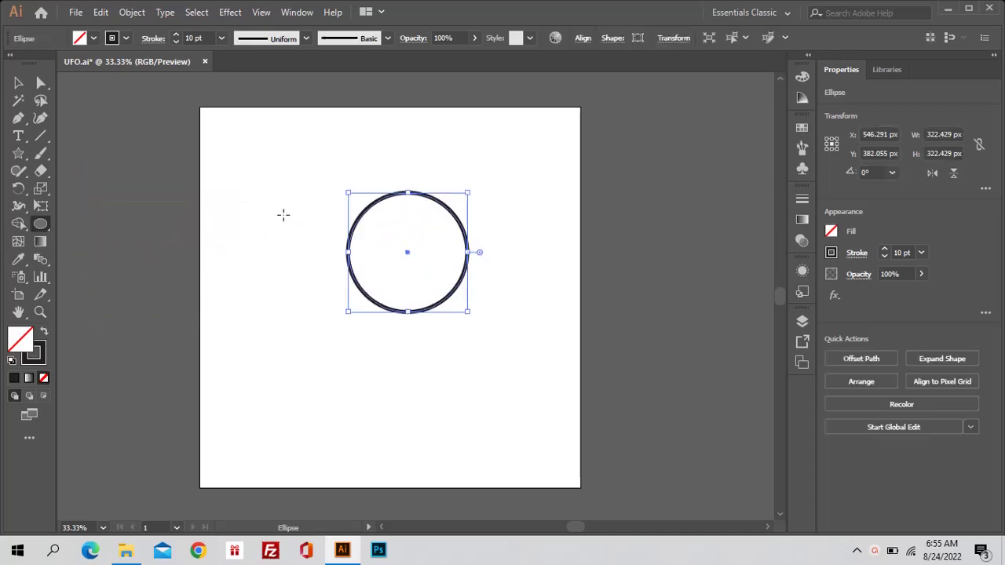
pyautogui.moveTo(281, 172); pyautogui.dragTo(539, 277)
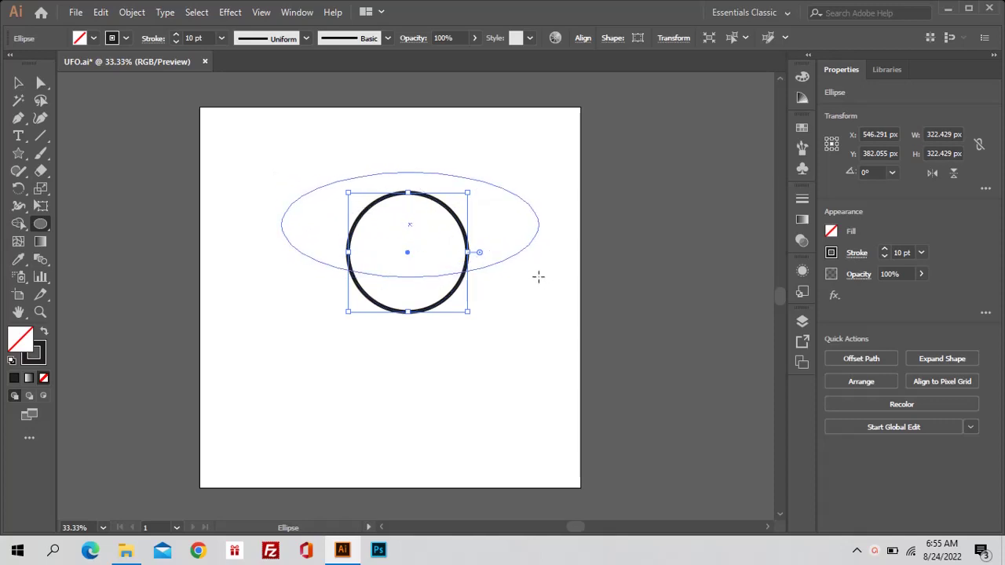
pyautogui.moveTo(539, 277); pyautogui.dragTo(540, 277)
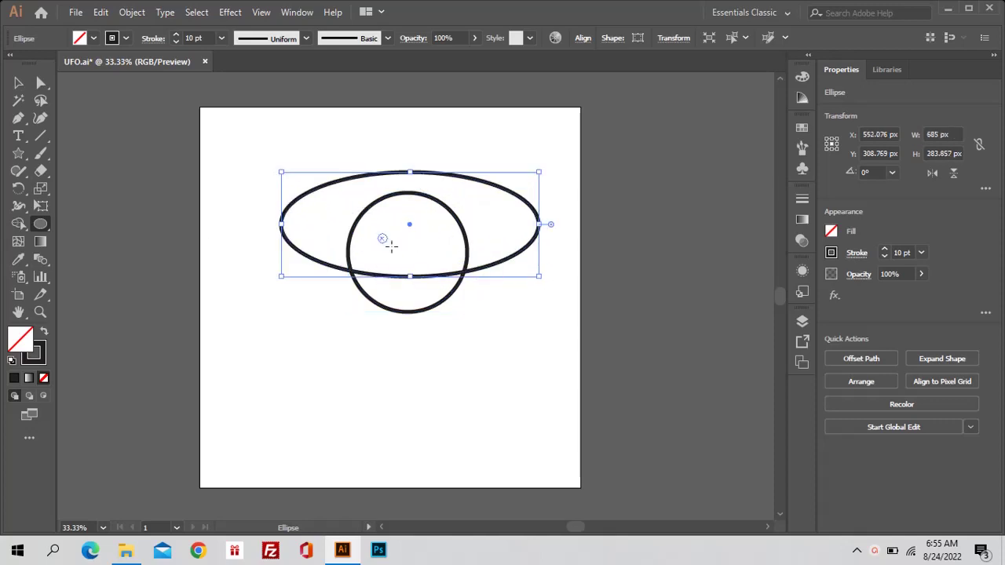
pyautogui.moveTo(378, 233); pyautogui.dragTo(443, 298)
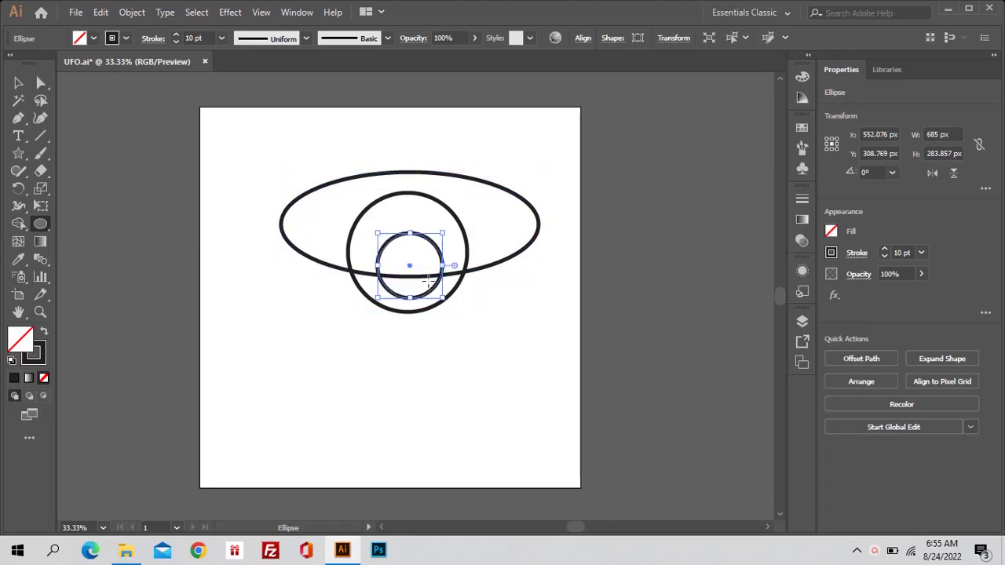
# - Enlarge the small inner circle and nudge it lower inside the big circle
pyautogui.press('v')
pyautogui.moveTo(376, 234); pyautogui.dragTo(368, 225)
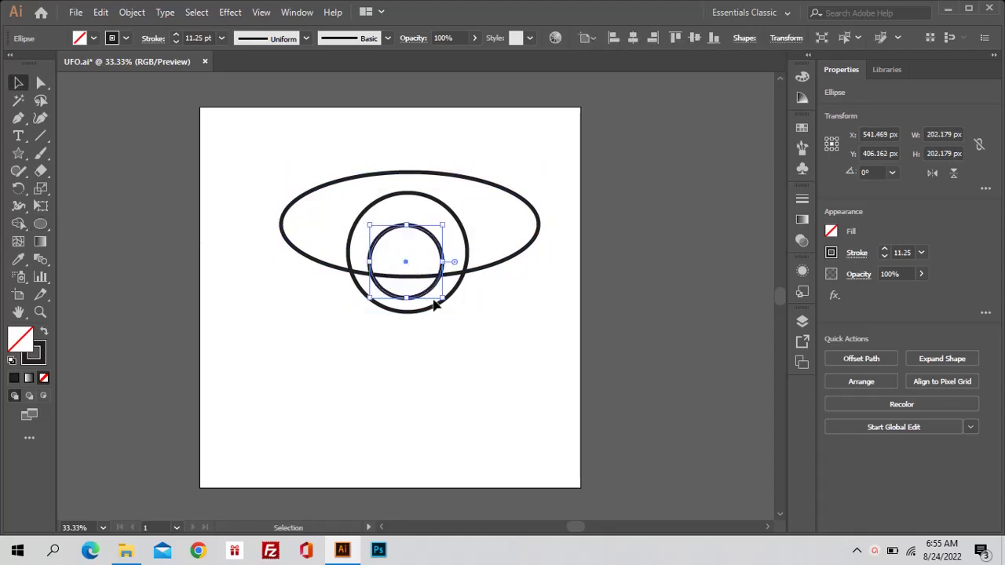
pyautogui.moveTo(442, 300); pyautogui.dragTo(449, 304)
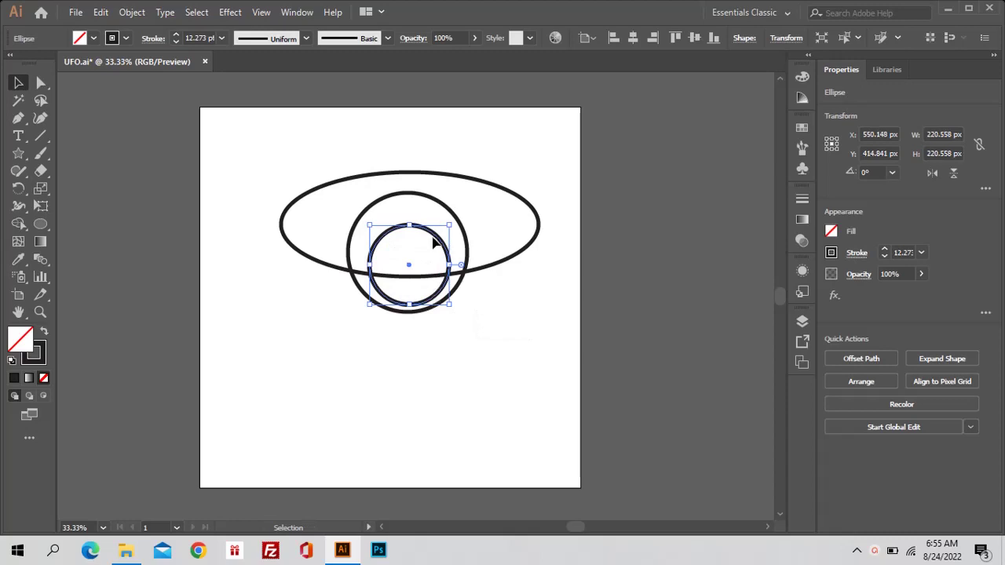
pyautogui.moveTo(433, 240); pyautogui.dragTo(431, 243)
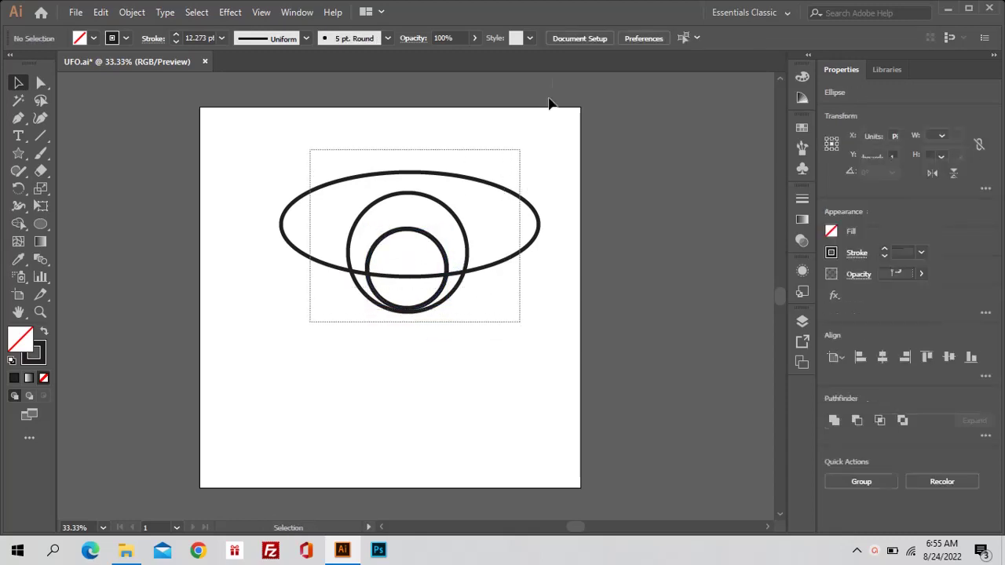
# - Centre the three top shapes horizontally on each other
pyautogui.moveTo(310, 150); pyautogui.dragTo(526, 314)
pyautogui.click(581, 38)
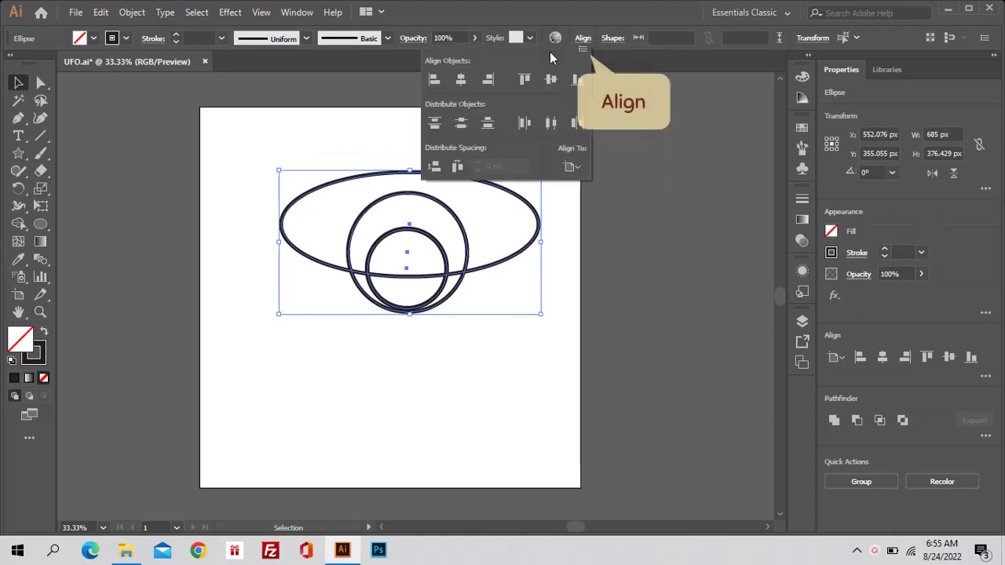
pyautogui.click(458, 79)
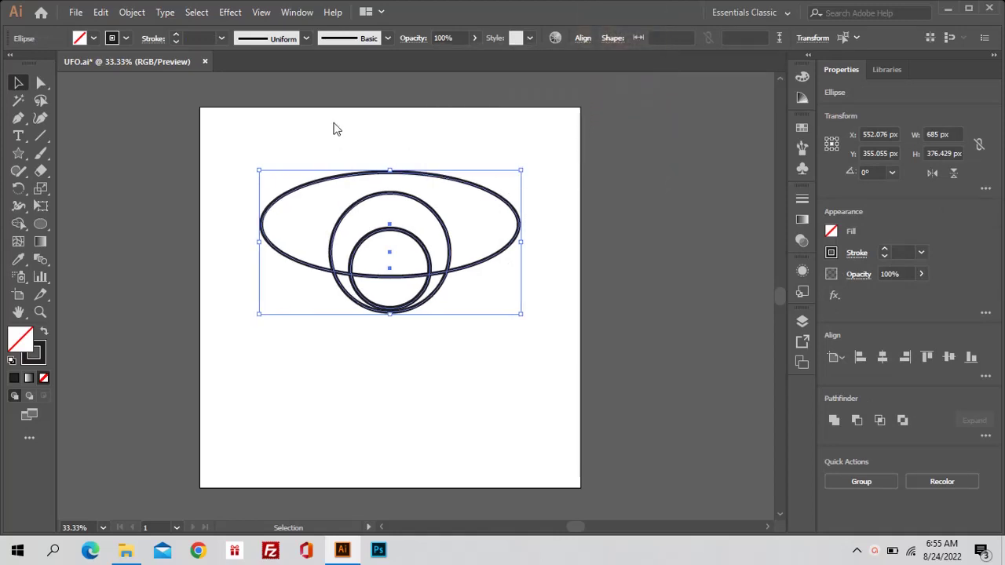
pyautogui.click(47, 224)
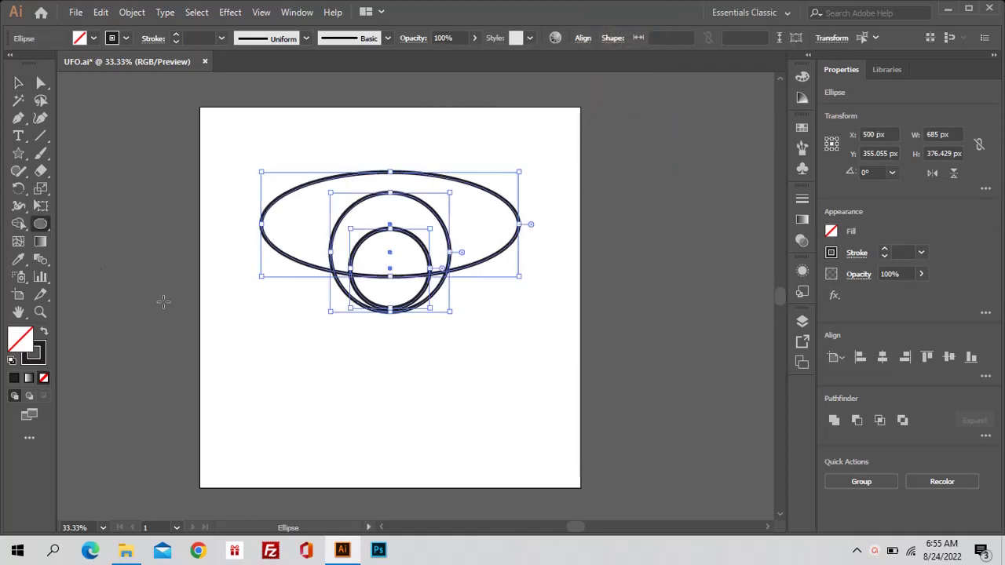
# - Draw a wide saucer ellipse below, plus a small circle copied into a row of three
pyautogui.moveTo(268, 345); pyautogui.dragTo(515, 440)
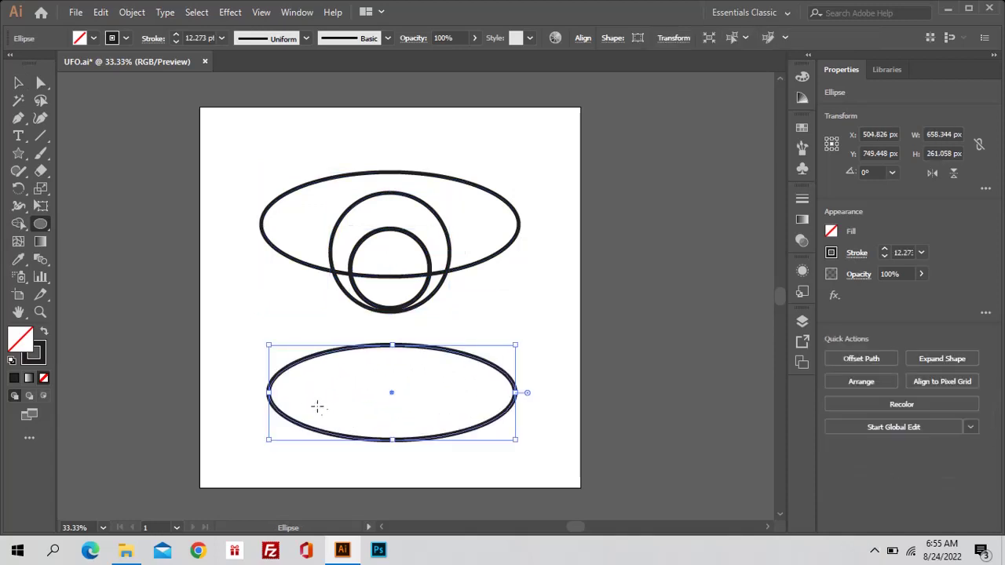
pyautogui.moveTo(348, 444); pyautogui.dragTo(365, 462)
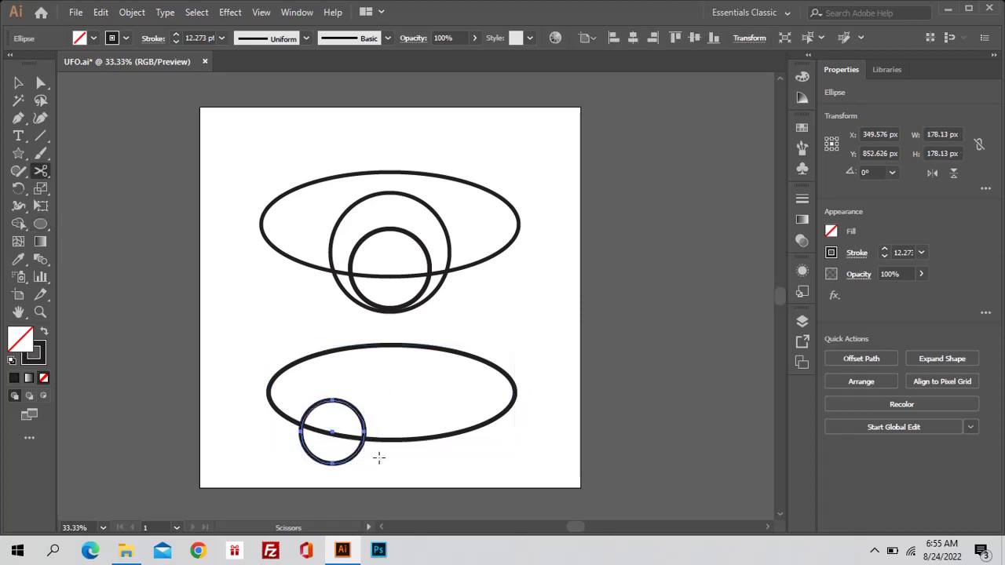
pyautogui.press('v')
pyautogui.hotkey('ctrl', 'shift', 'a')
pyautogui.moveTo(365, 428); pyautogui.dragTo(495, 431)
pyautogui.moveTo(289, 475); pyautogui.dragTo(511, 318)
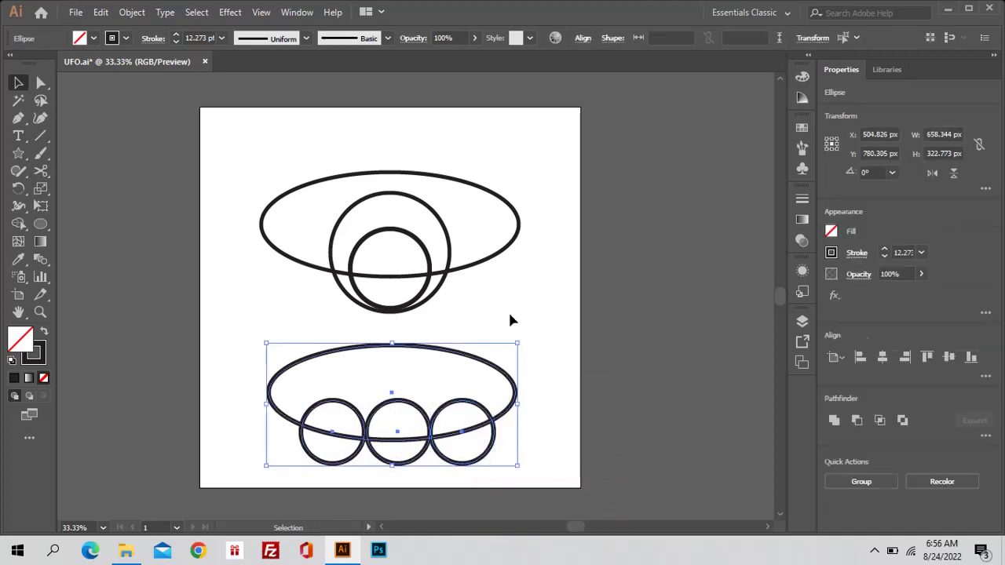
# - Group the three circles and centre the row horizontally under the saucer ellipse
pyautogui.moveTo(287, 503); pyautogui.dragTo(493, 457)
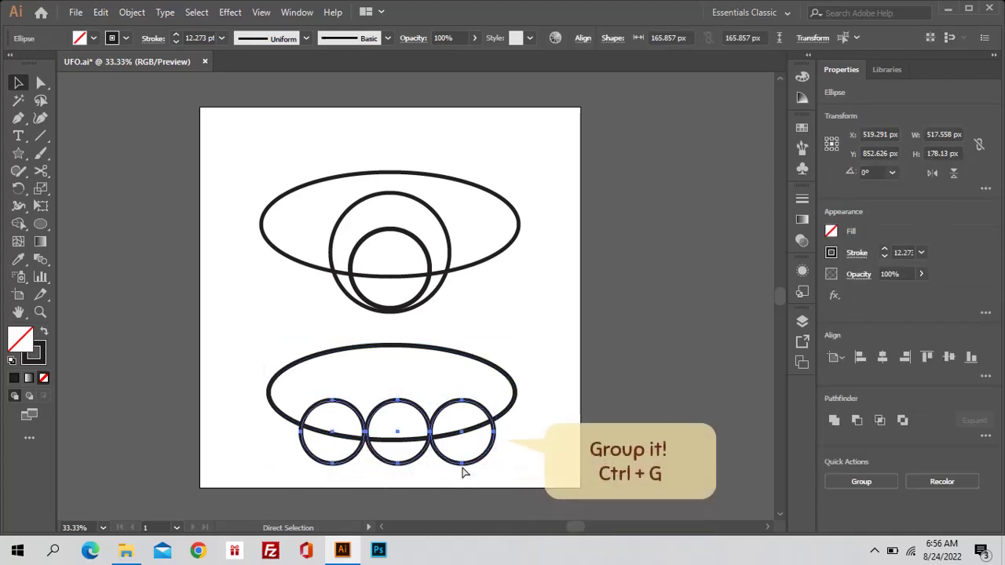
pyautogui.hotkey('ctrl', 'g')
pyautogui.moveTo(309, 348); pyautogui.dragTo(481, 475)
pyautogui.click(584, 39)
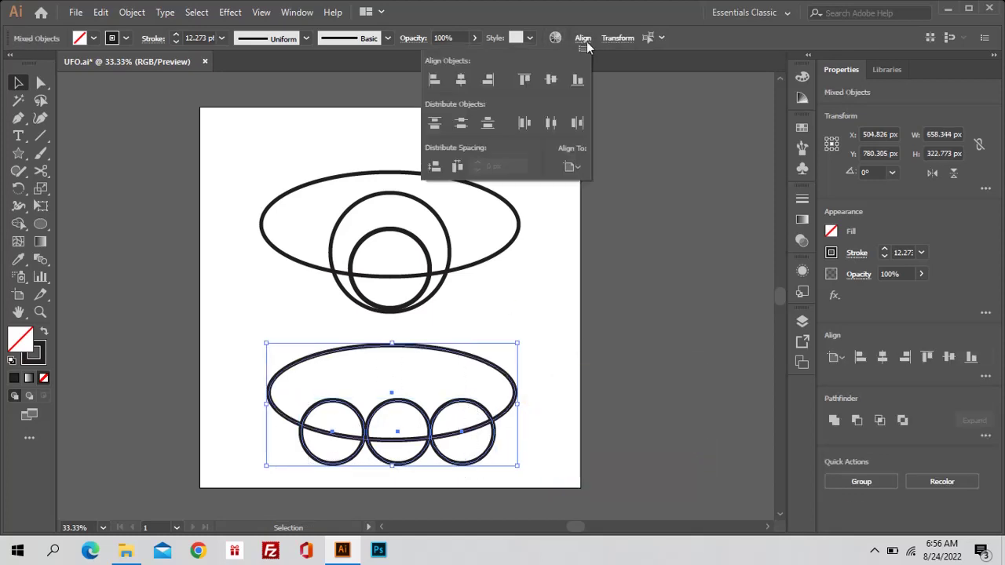
pyautogui.click(462, 80)
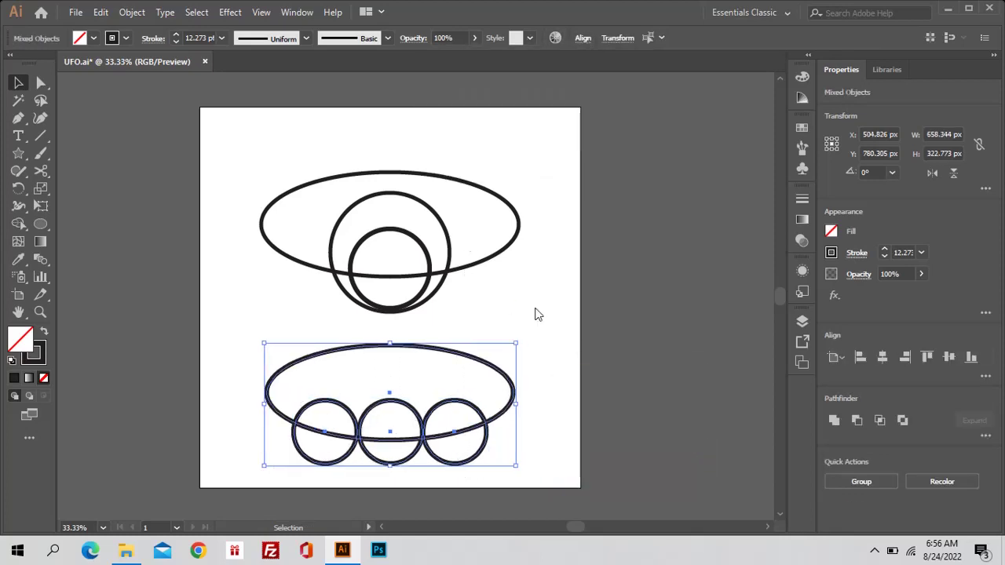
pyautogui.moveTo(240, 132); pyautogui.dragTo(565, 491)
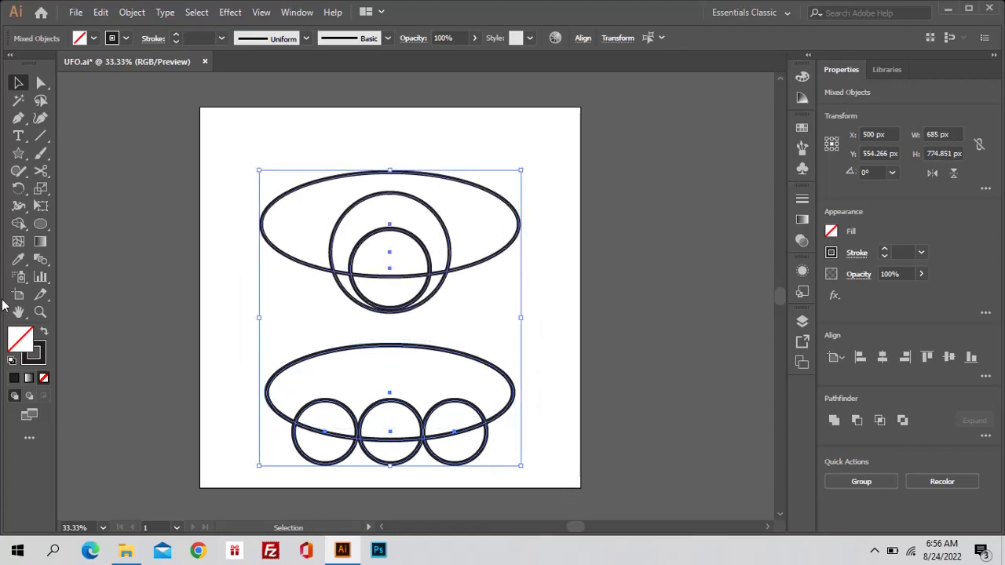
# - Eyedropper the top ellipse's outline so every selected shape gets its 10 pt stroke
pyautogui.click(19, 261)
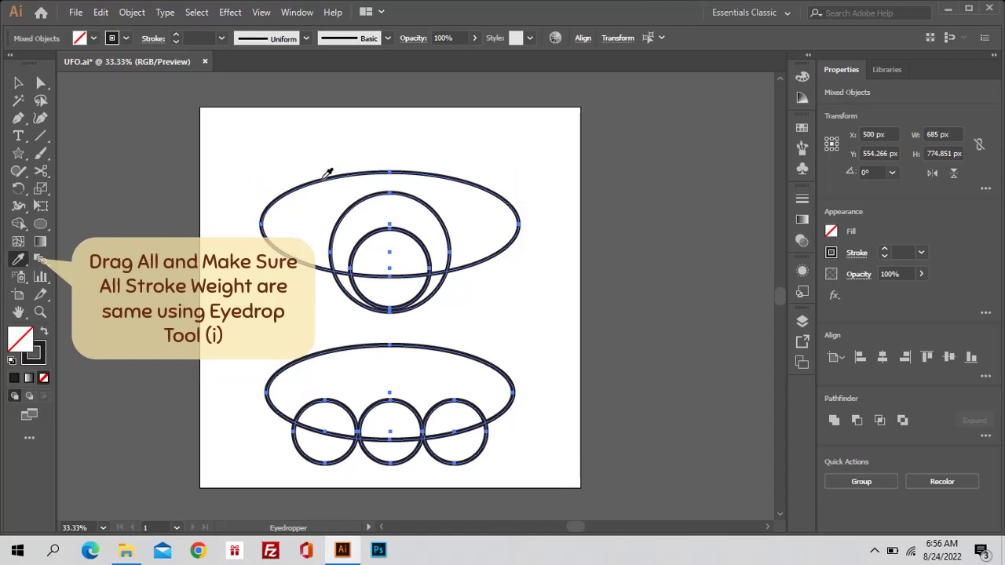
pyautogui.click(324, 177)
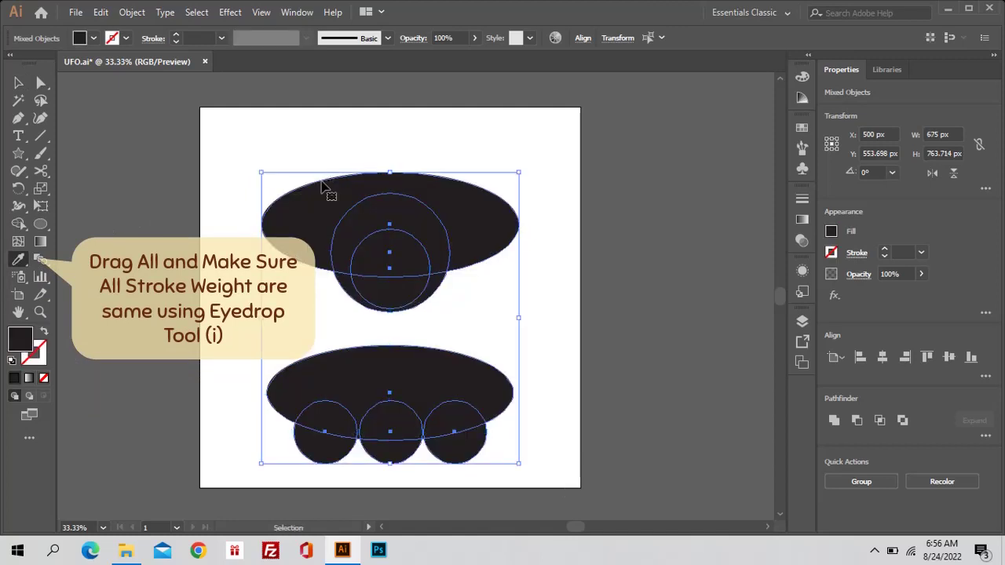
pyautogui.click(319, 178)
pyautogui.click(317, 178)
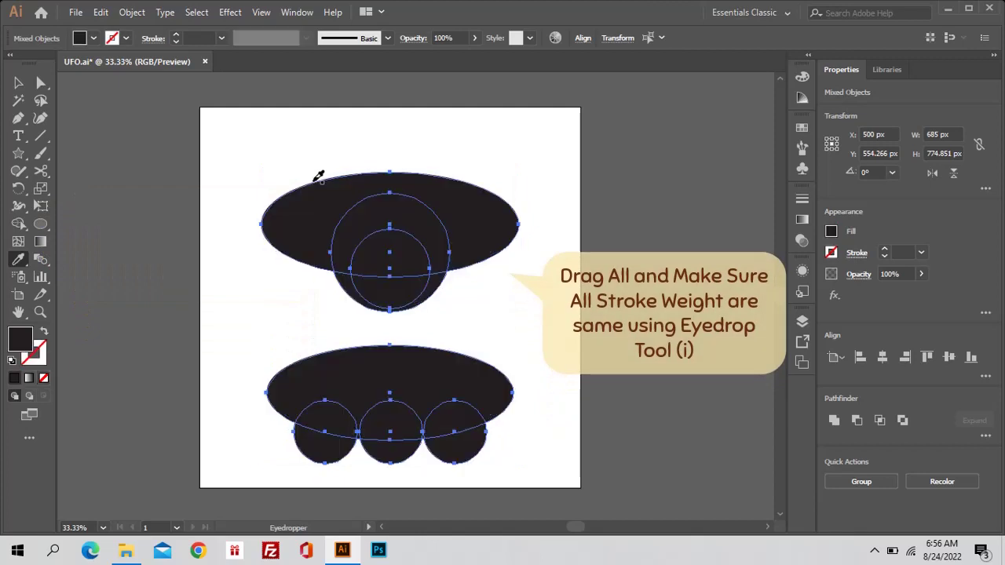
pyautogui.click(293, 197)
pyautogui.click(267, 208)
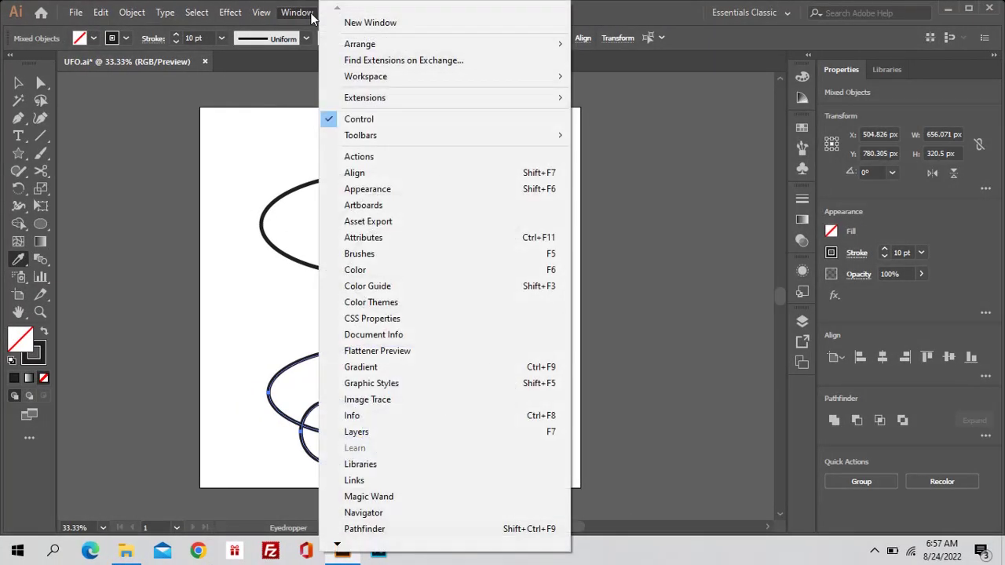
# - Place the Pathfinder panel beside the artwork, float the Tools panel, and select both sketches
pyautogui.click(349, 528)
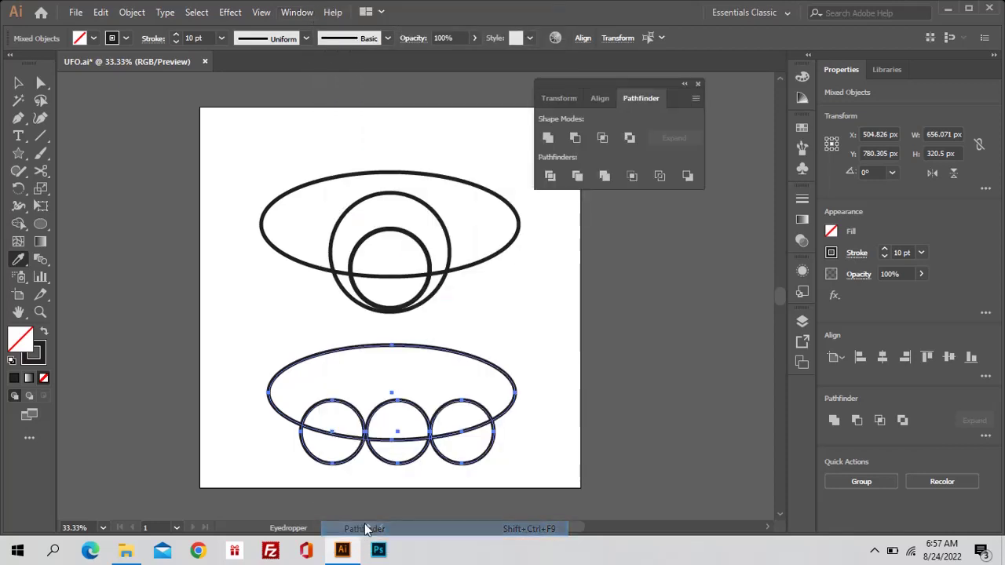
pyautogui.moveTo(580, 88); pyautogui.dragTo(603, 190)
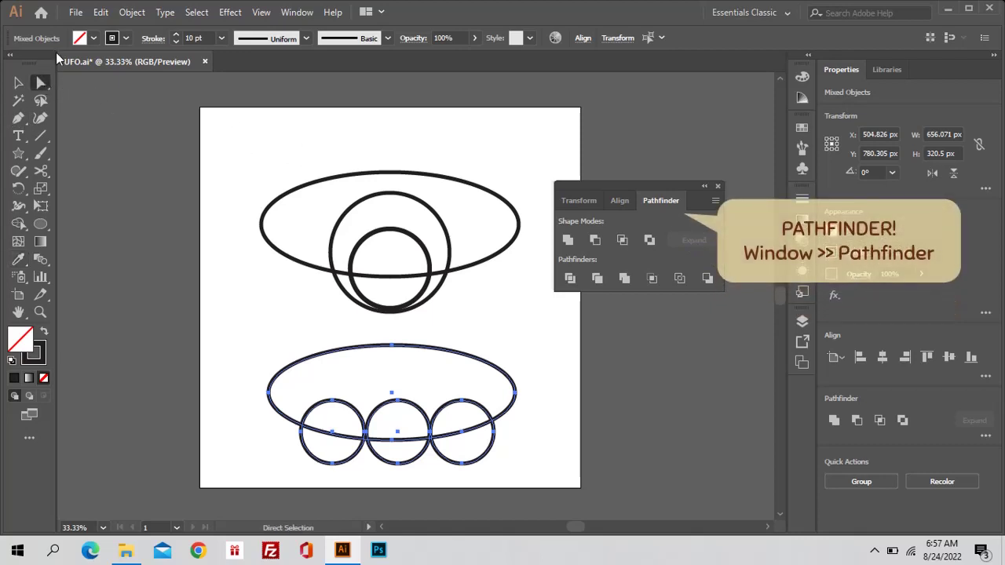
pyautogui.moveTo(51, 57); pyautogui.dragTo(196, 102)
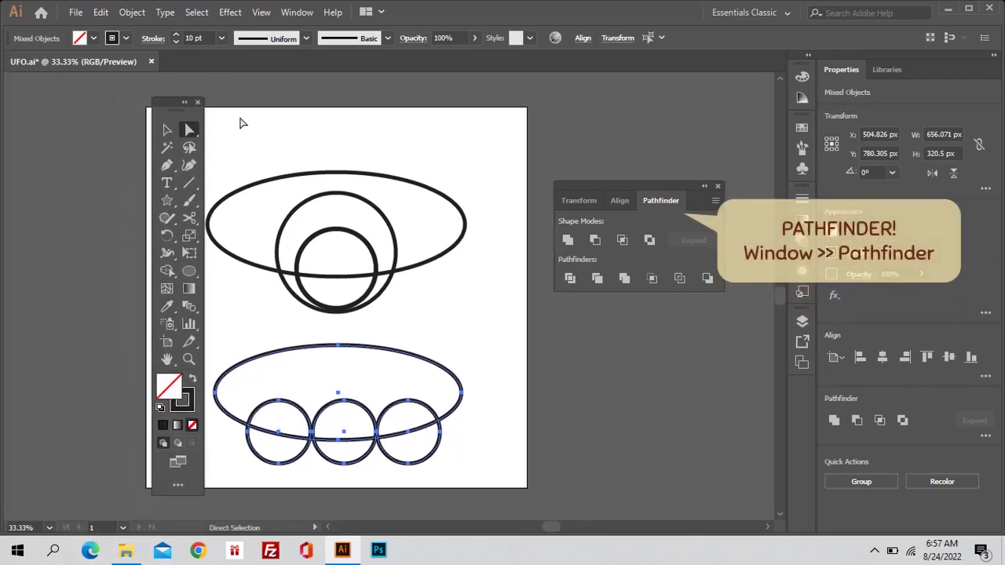
pyautogui.moveTo(246, 134)
pyautogui.mouseDown()
pyautogui.moveTo(292, 134)
pyautogui.moveTo(512, 473)
pyautogui.mouseUp()
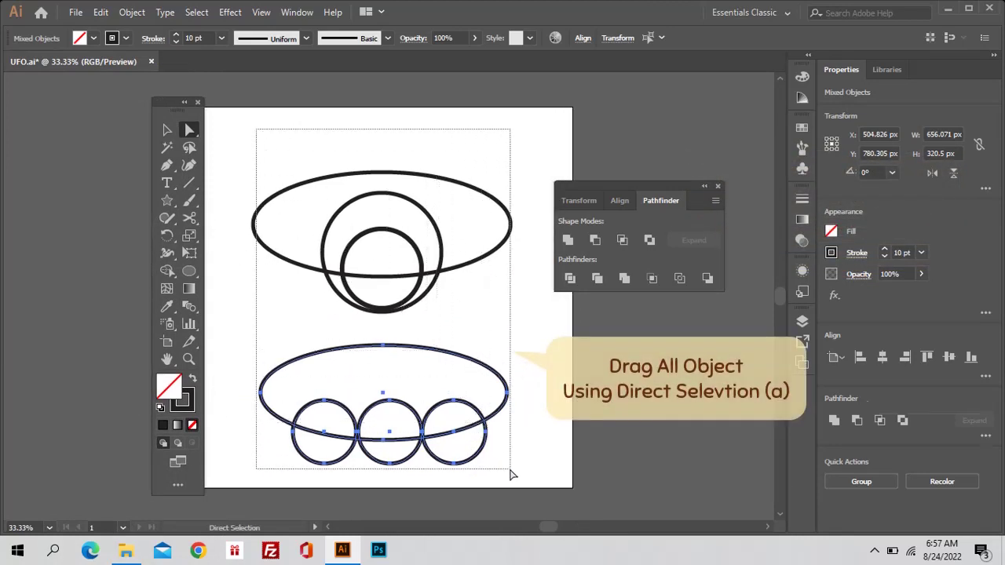
# - Divide all overlapping outlines with Pathfinder, then ungroup the resulting pieces
pyautogui.click(569, 280)
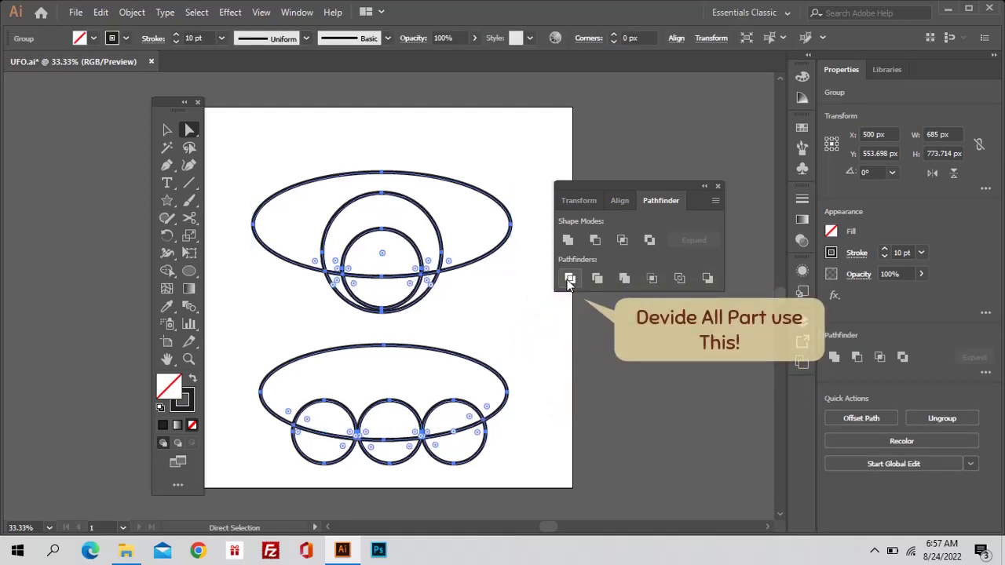
pyautogui.click(516, 318)
pyautogui.press('v')
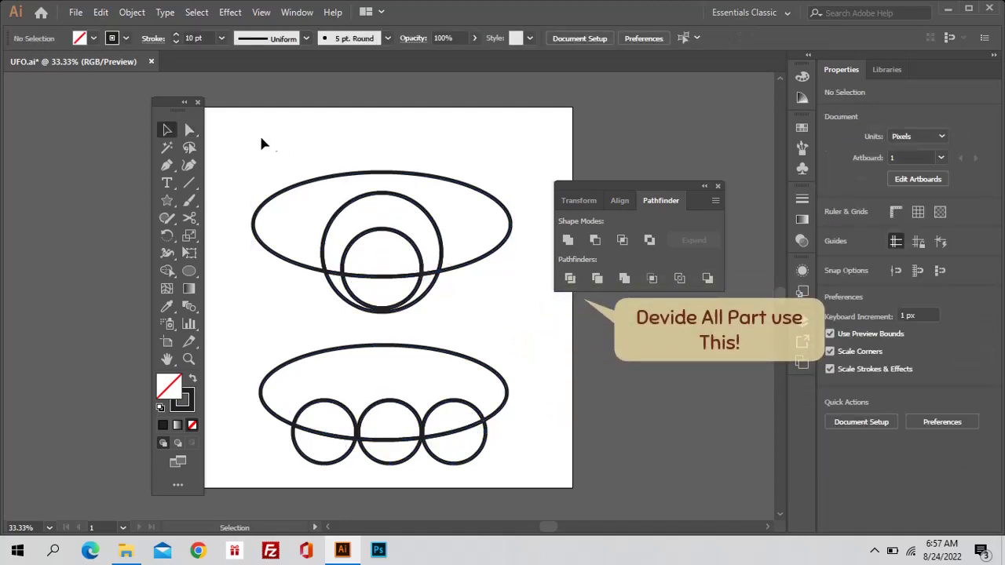
pyautogui.moveTo(261, 137); pyautogui.dragTo(490, 448)
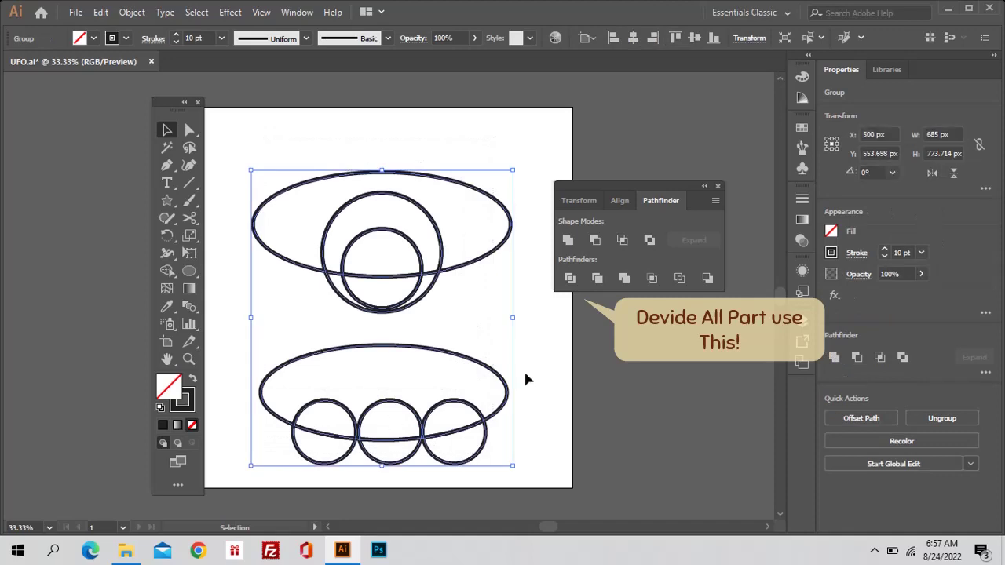
pyautogui.hotkey('ctrl', 'shift', 'g')
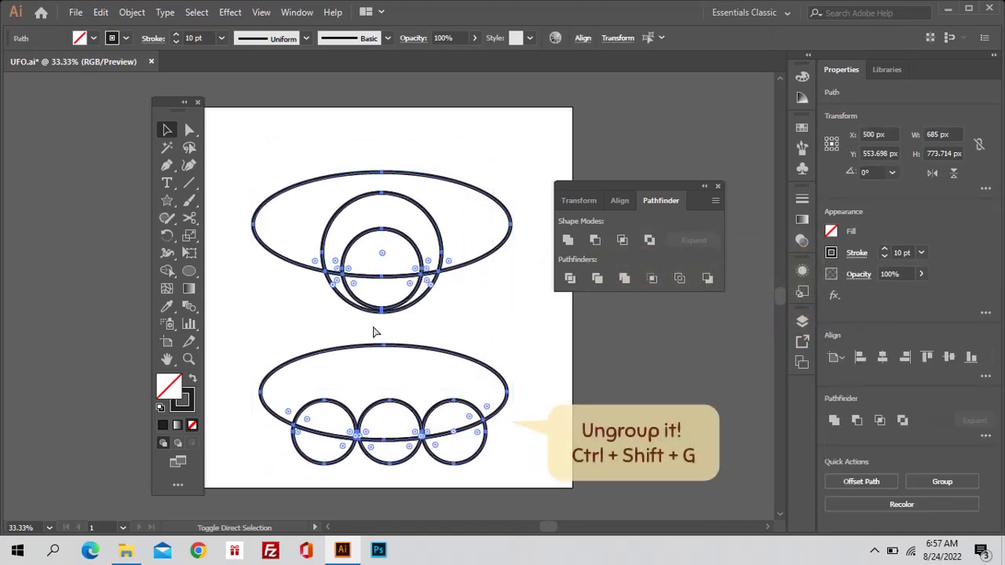
pyautogui.click(363, 157)
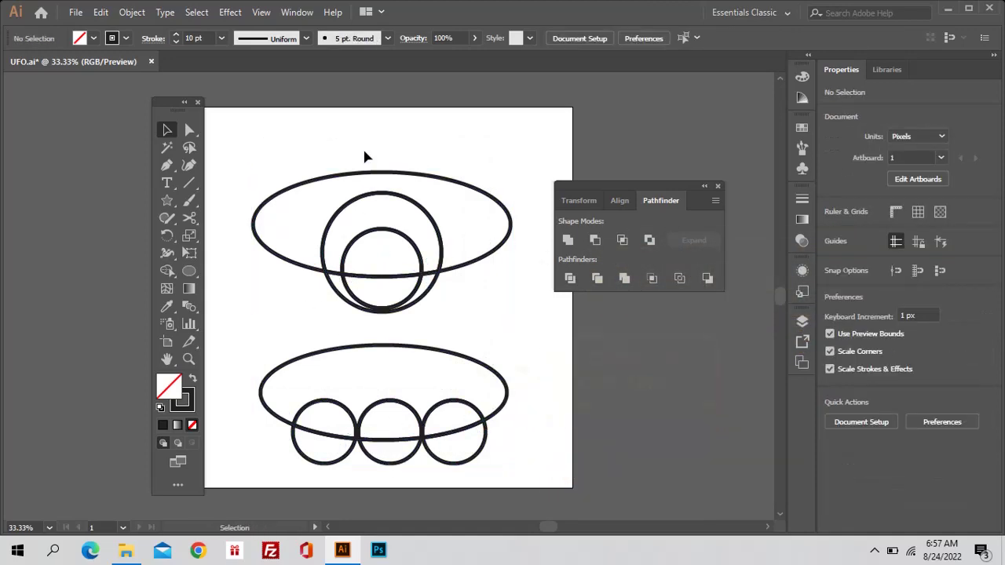
pyautogui.click(191, 130)
# - Delete the wide ellipse's outer segments and the circles' lower arcs, leaving a dome outline
pyautogui.moveTo(253, 157); pyautogui.dragTo(286, 269)
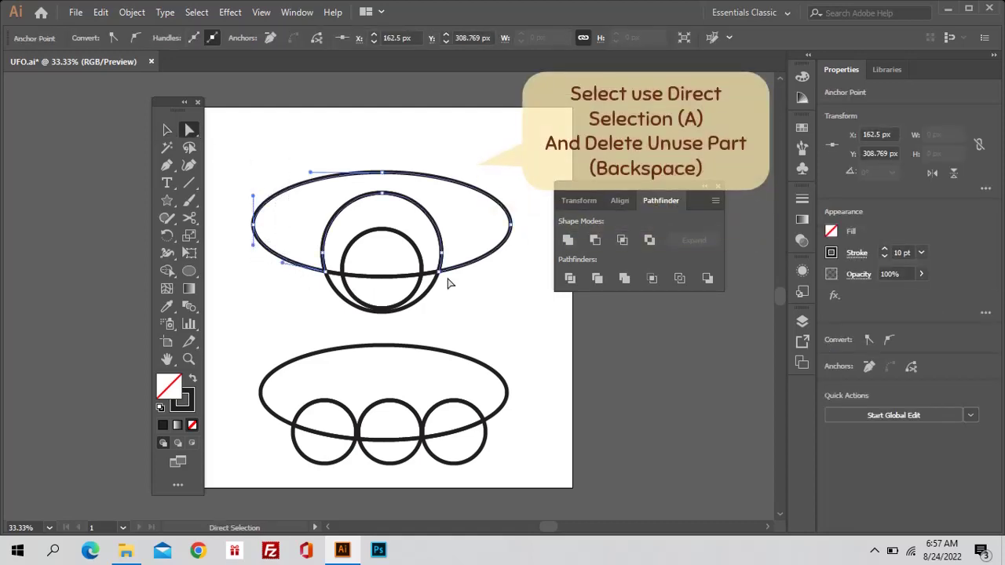
pyautogui.press('BackSpace')
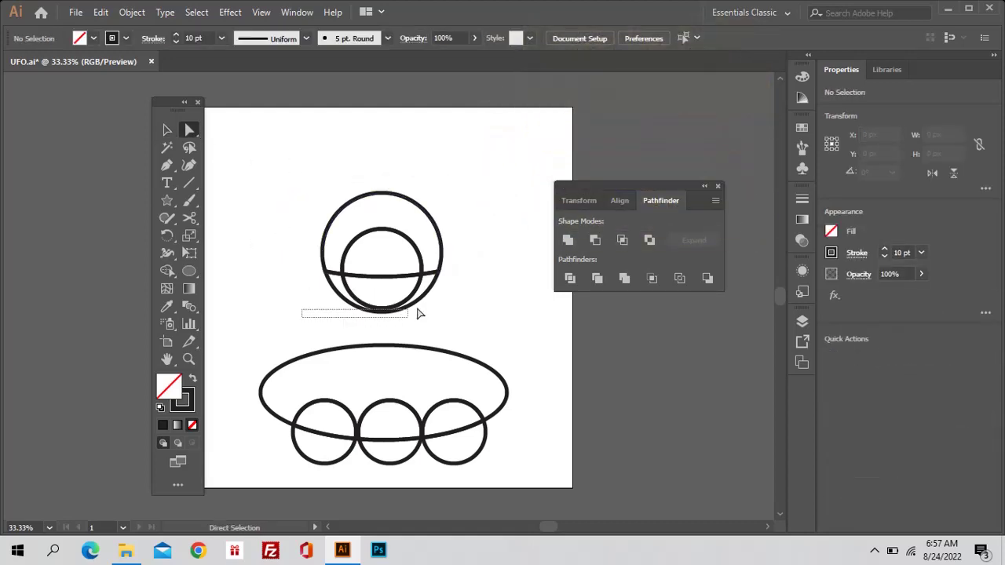
pyautogui.moveTo(418, 313); pyautogui.dragTo(462, 304)
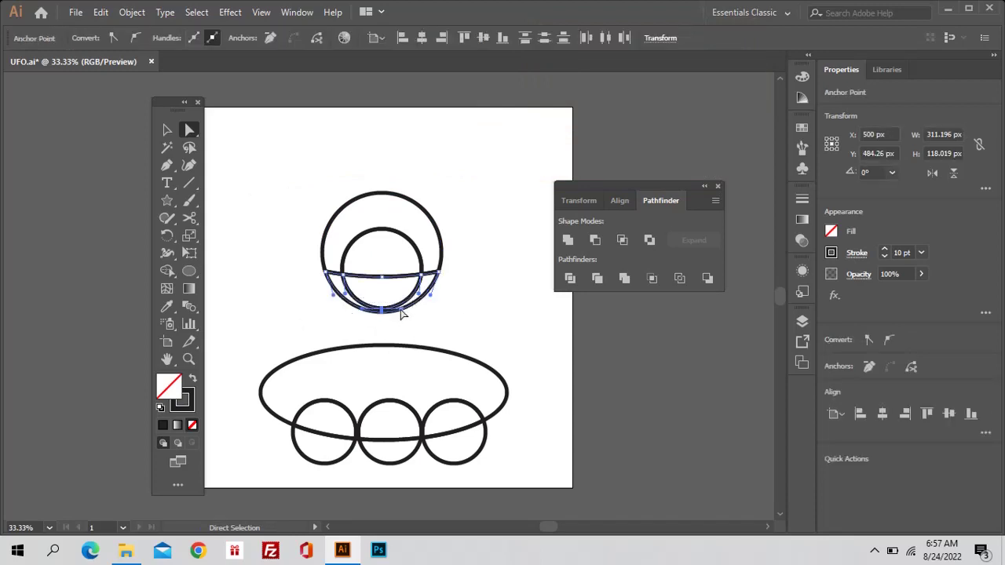
pyautogui.press('BackSpace')
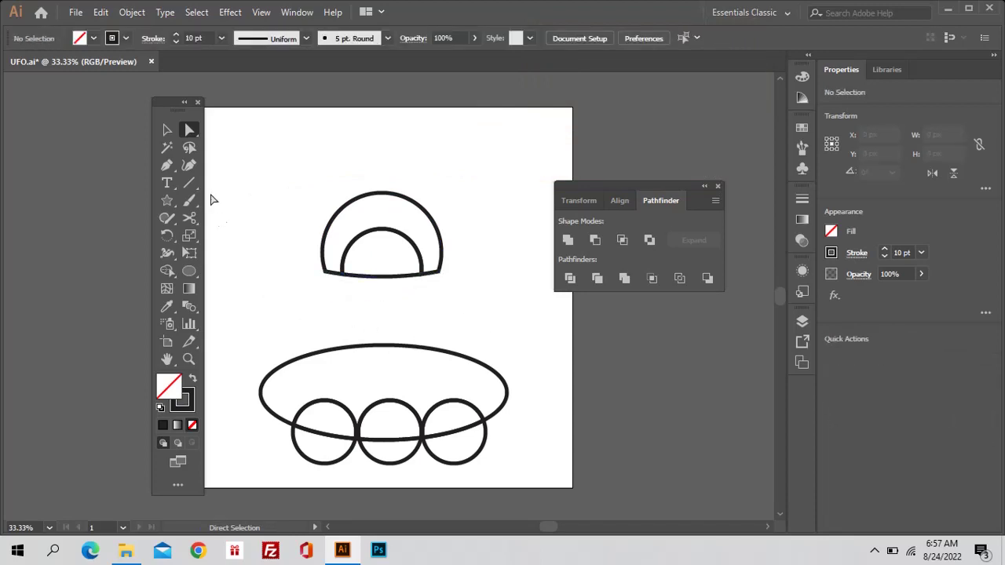
# - Unite the saucer ellipse and three circles into one outline with three lower bumps
pyautogui.moveTo(237, 321); pyautogui.dragTo(528, 420)
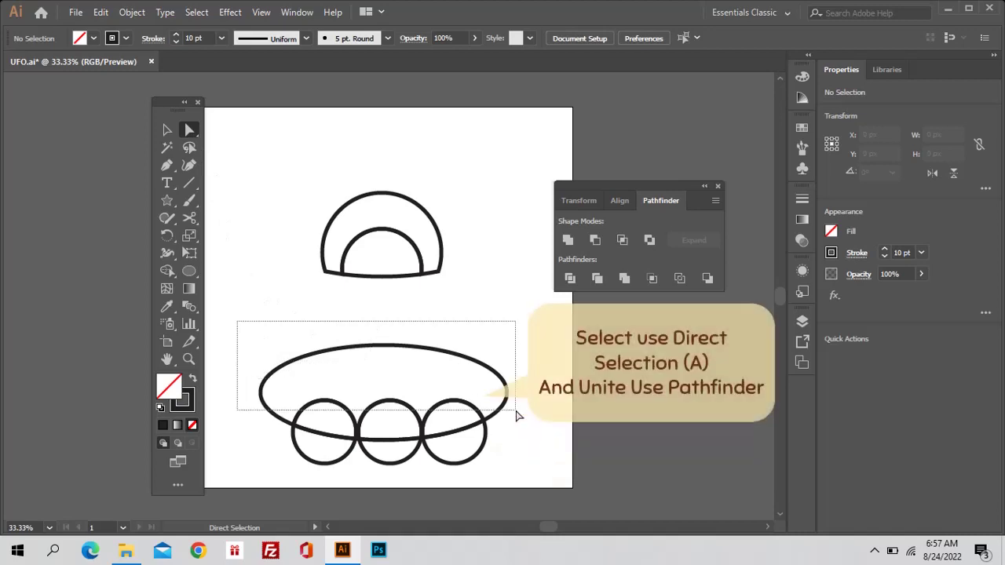
pyautogui.click(567, 240)
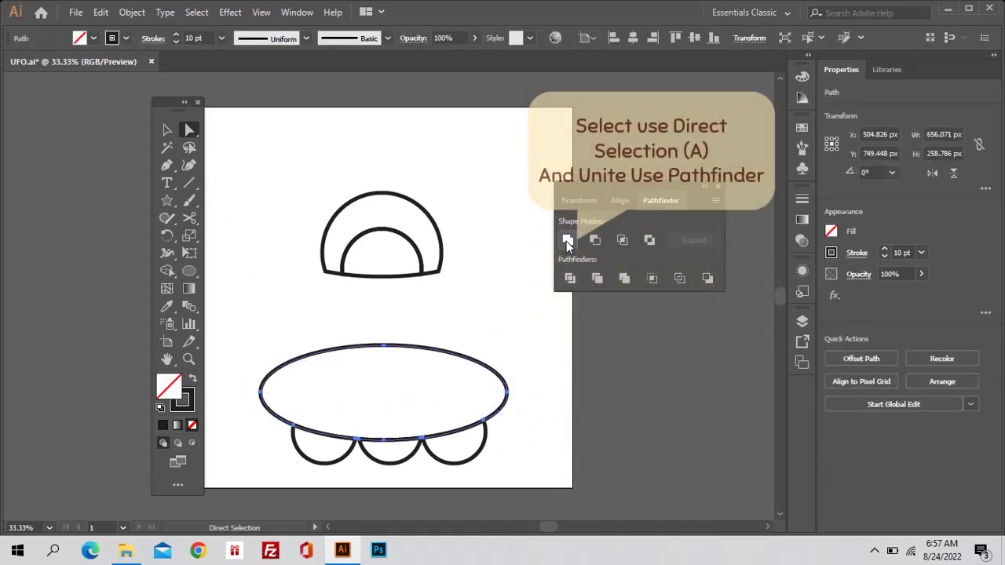
pyautogui.click(485, 341)
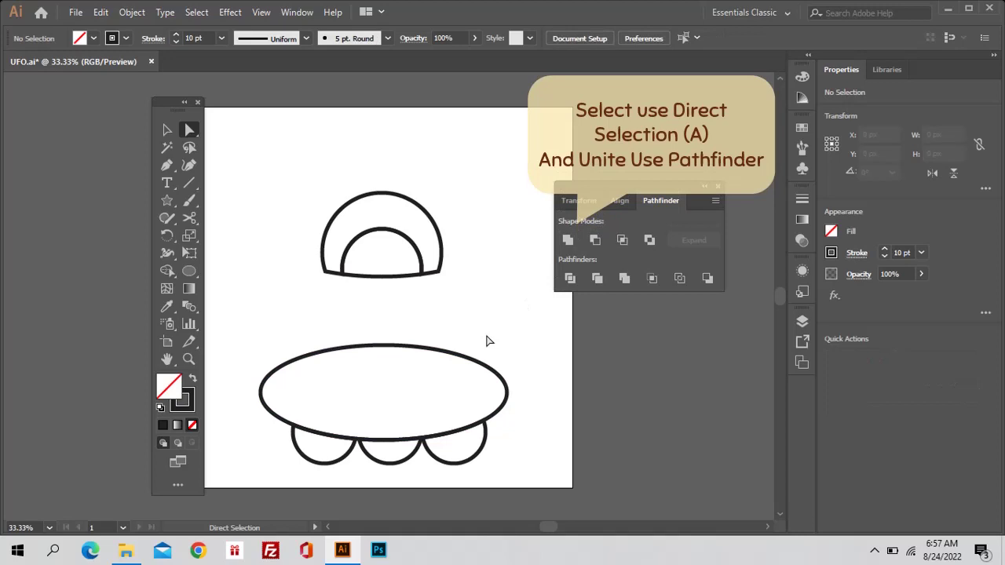
pyautogui.click(297, 12)
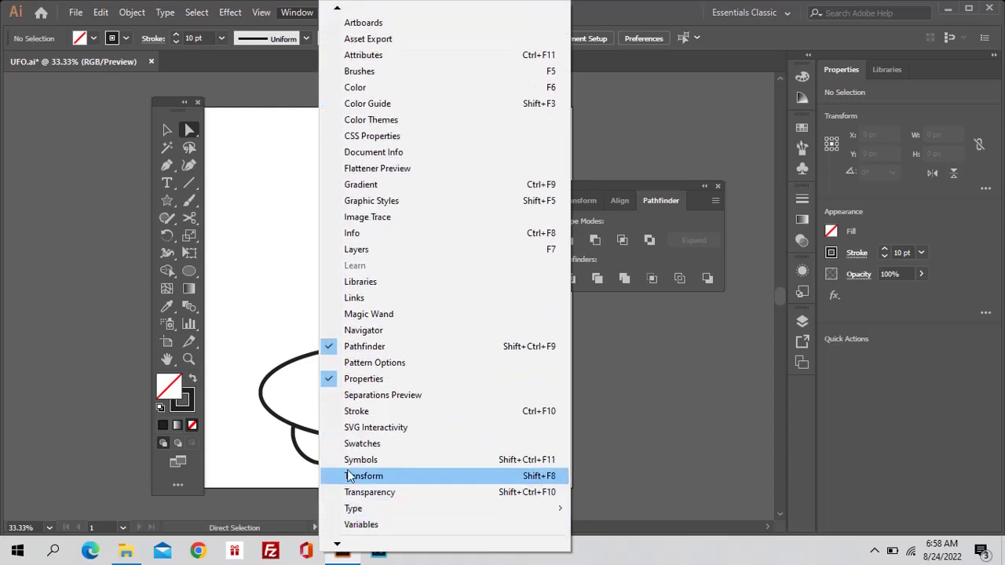
# - Fill the saucer with lavender purple and its three lower bumps with light peach
pyautogui.click(351, 443)
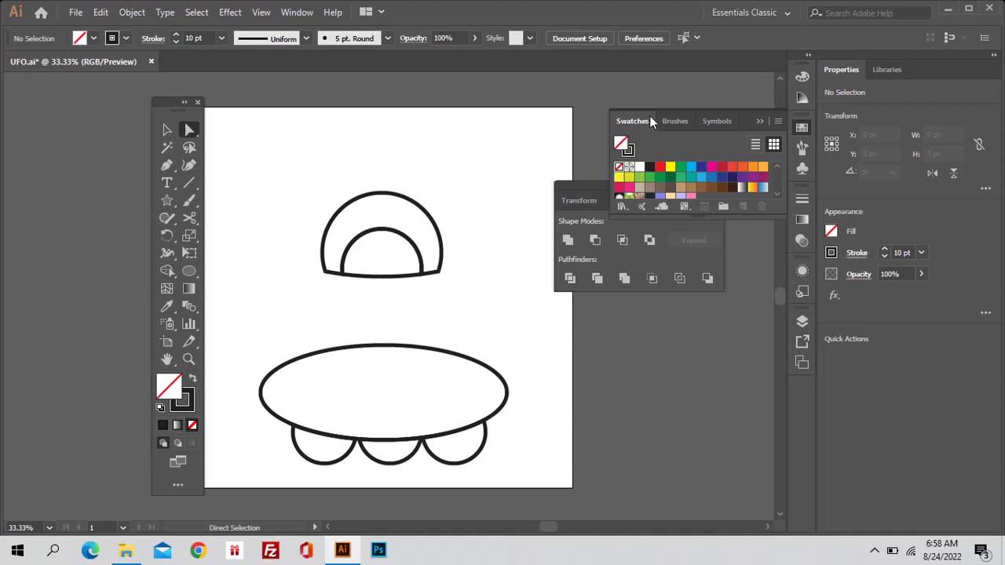
pyautogui.moveTo(717, 216); pyautogui.dragTo(708, 313)
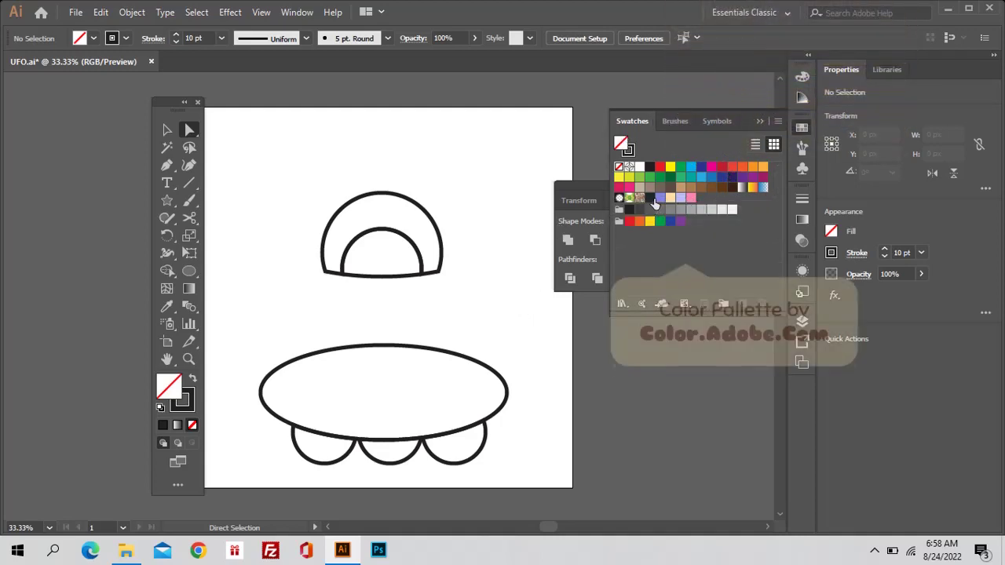
pyautogui.click(450, 354)
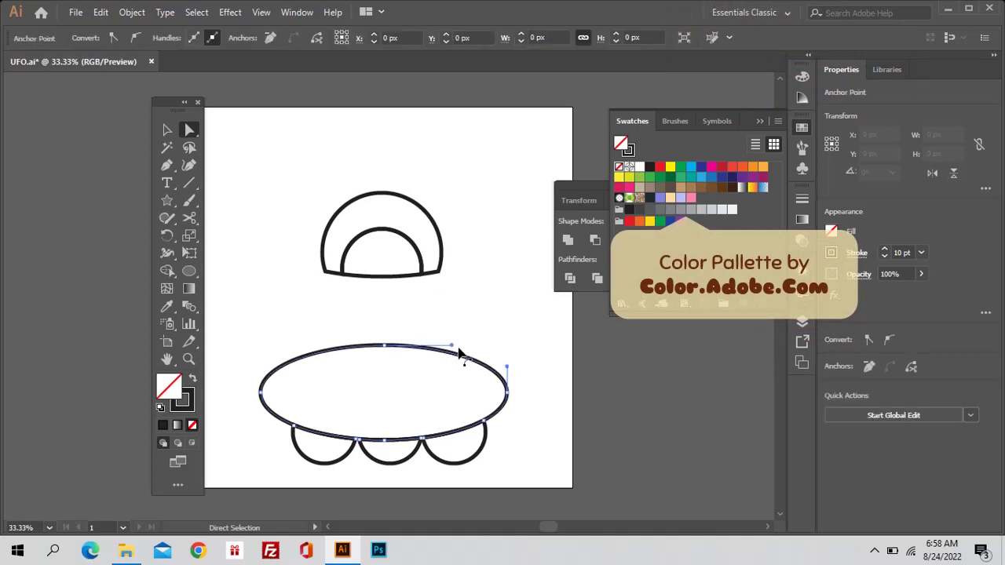
pyautogui.click(660, 202)
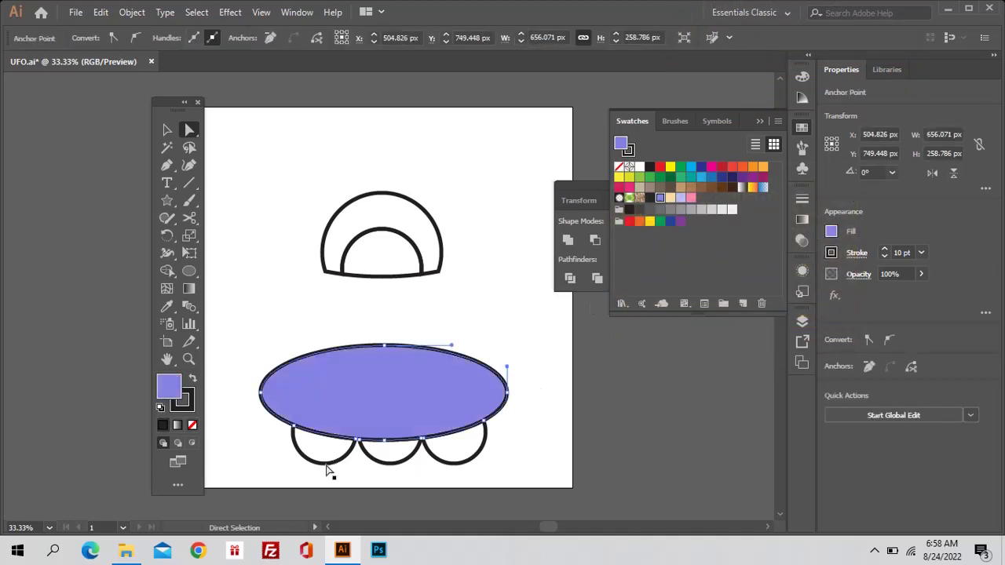
pyautogui.moveTo(297, 473); pyautogui.dragTo(481, 451)
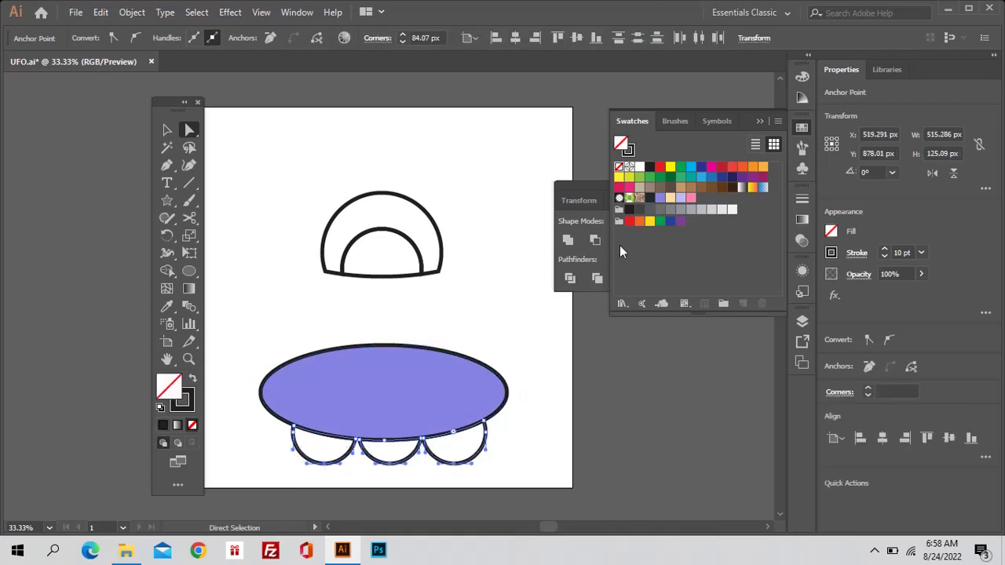
pyautogui.click(670, 198)
# - Fill the inner dome arc with pink and the outer dome with light lavender
pyautogui.click(507, 250)
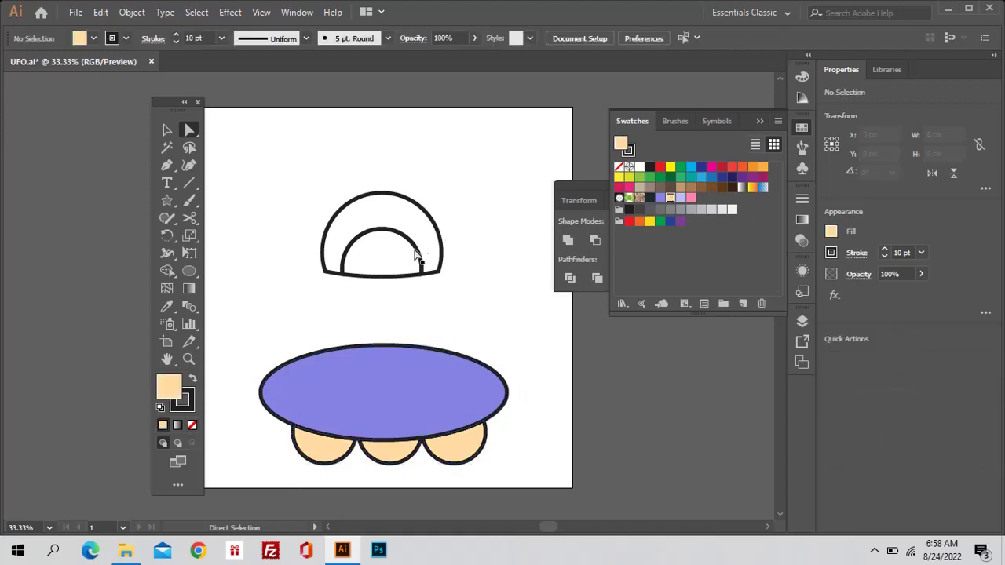
pyautogui.click(419, 248)
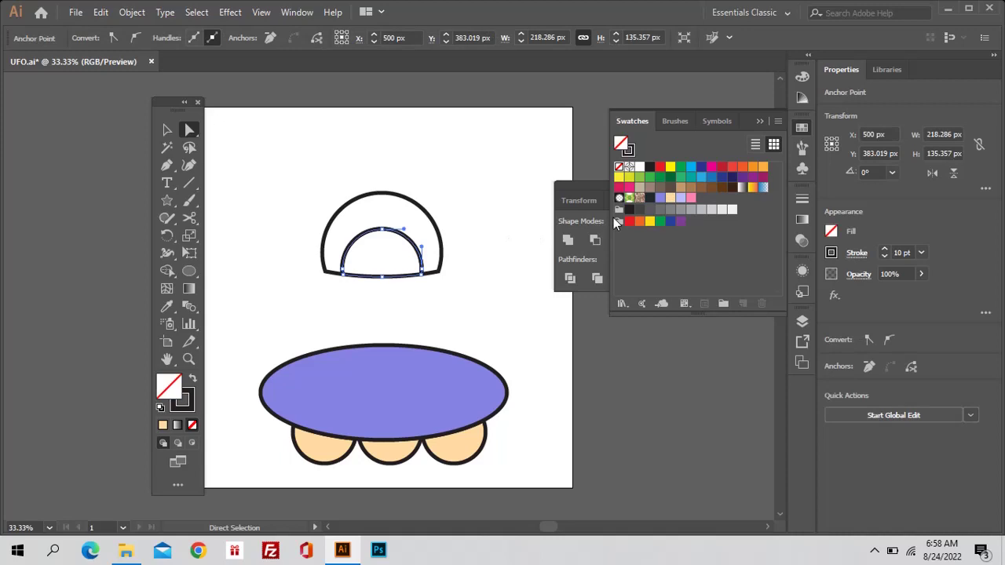
pyautogui.click(690, 199)
pyautogui.click(449, 213)
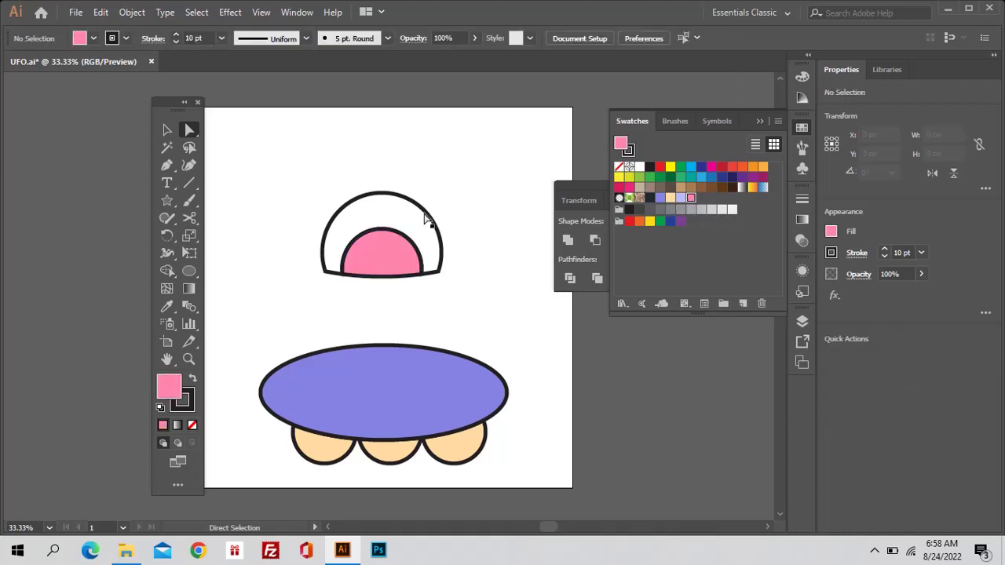
pyautogui.click(430, 220)
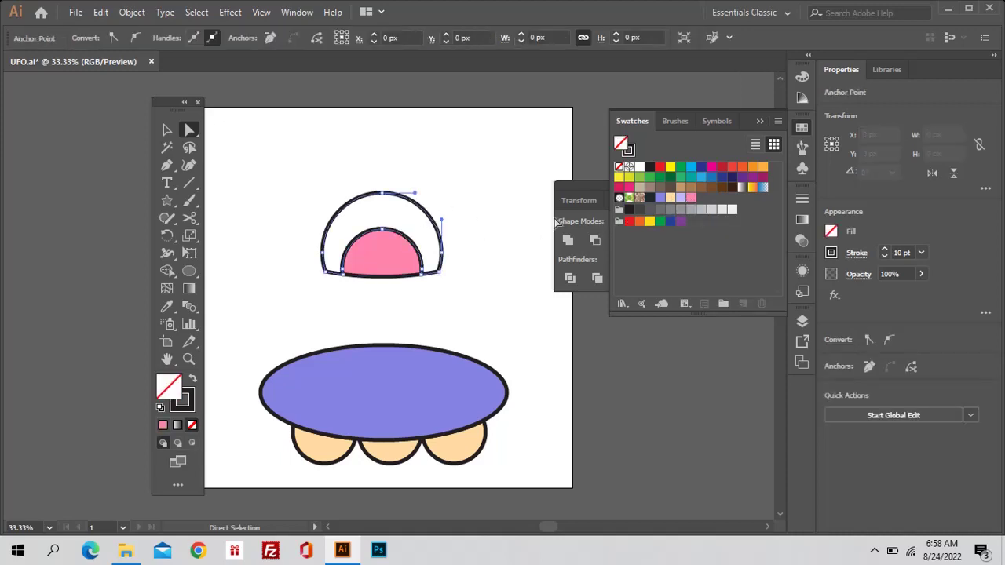
pyautogui.click(679, 200)
pyautogui.click(220, 173)
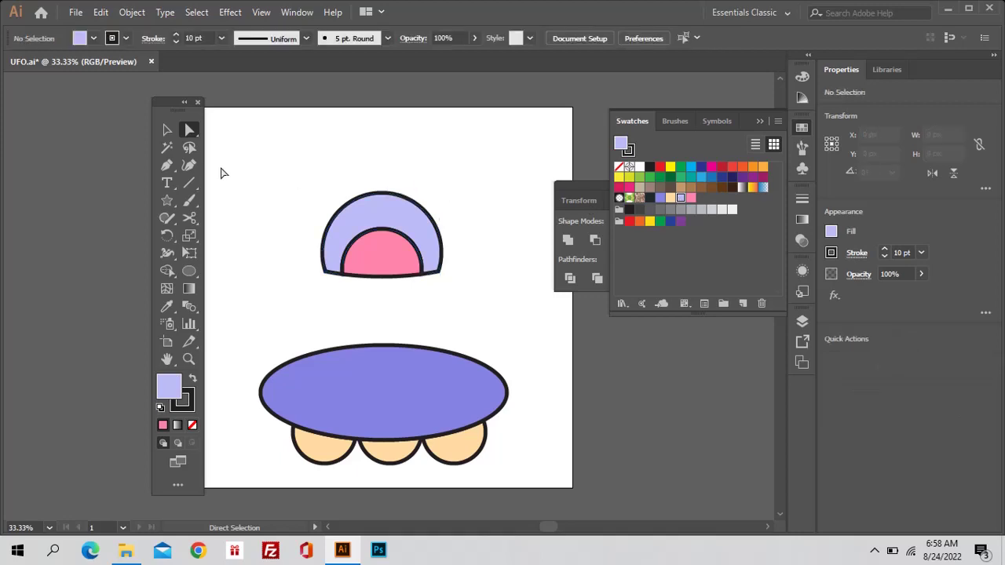
# - Move the dome straight down onto the saucer and bring it to the front
pyautogui.click(166, 131)
pyautogui.moveTo(255, 139); pyautogui.dragTo(469, 295)
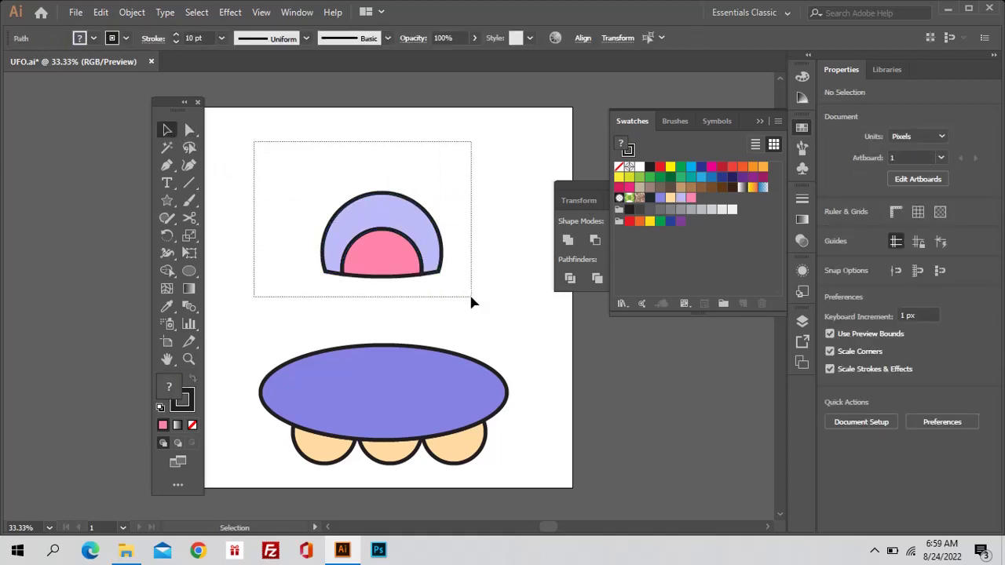
pyautogui.moveTo(412, 272); pyautogui.dragTo(413, 376)
pyautogui.hotkey('ctrl', 'shift', ']')
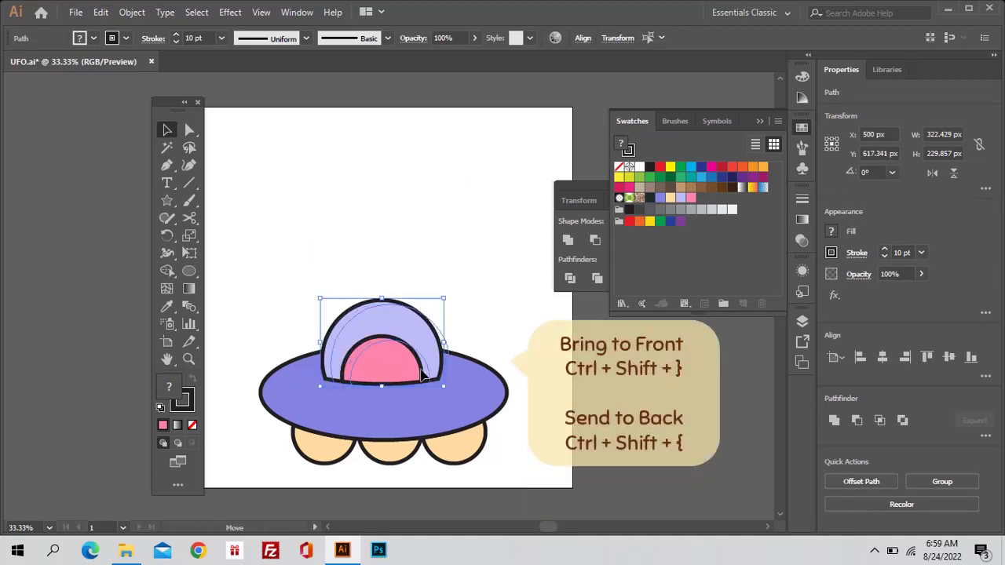
pyautogui.moveTo(413, 367); pyautogui.dragTo(416, 372)
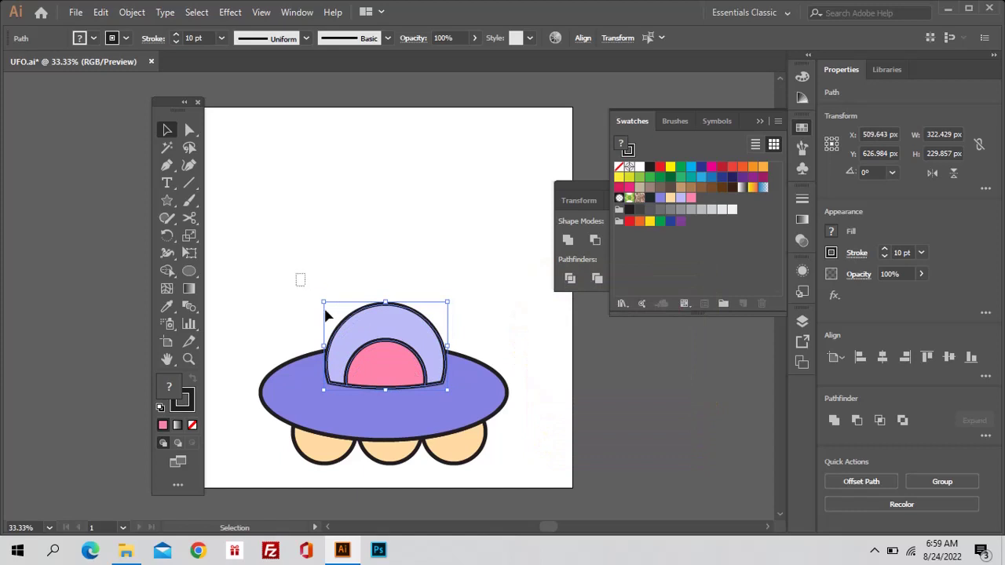
# - Move the whole UFO higher on the artboard and nudge the dome two steps right
pyautogui.moveTo(295, 274); pyautogui.dragTo(484, 475)
pyautogui.moveTo(471, 415); pyautogui.dragTo(445, 274)
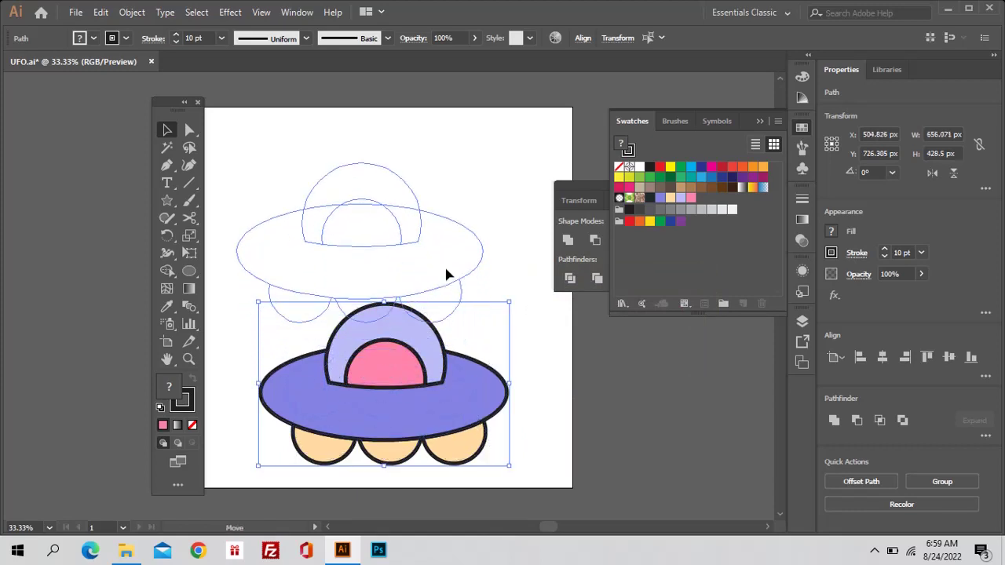
pyautogui.click(338, 141)
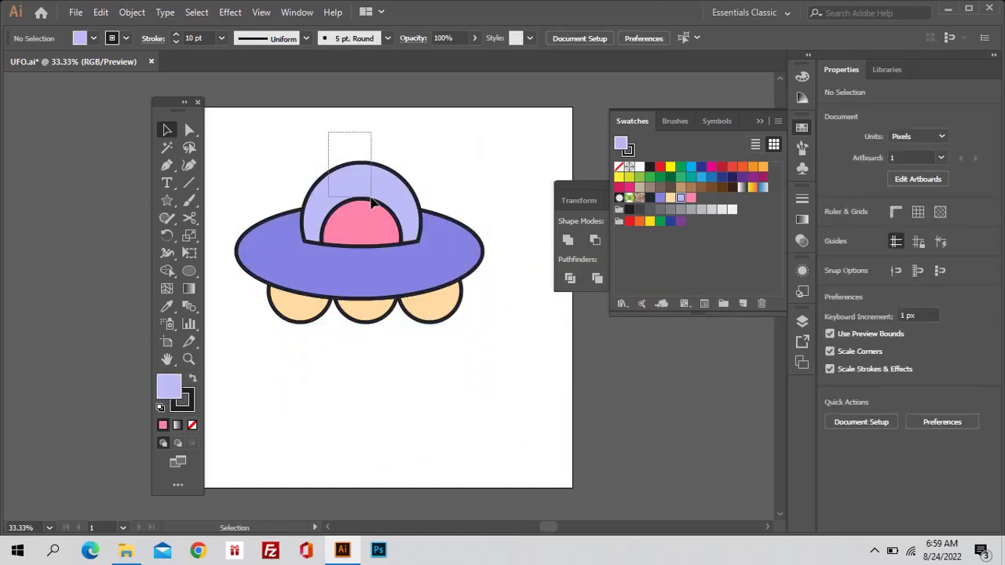
pyautogui.moveTo(372, 200); pyautogui.dragTo(378, 220)
pyautogui.press('Right')
pyautogui.press('Right')
pyautogui.press('Right')
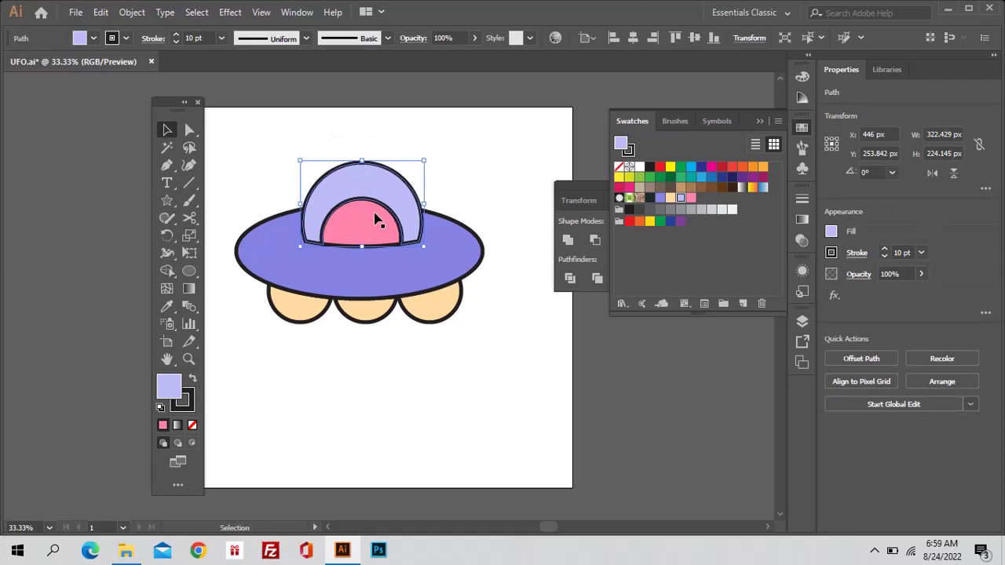
pyautogui.press('Right')
pyautogui.press('Right')
pyautogui.press('Right')
# - Zoom in, nudge the pink inner dome one step right, and select all UFO shapes
pyautogui.click(279, 142)
pyautogui.press('z')
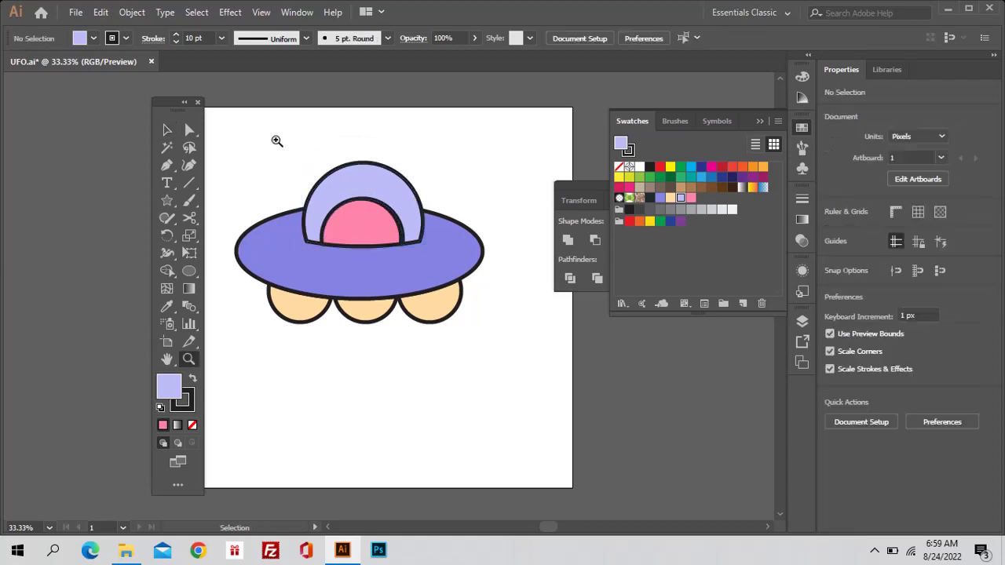
pyautogui.moveTo(220, 123); pyautogui.dragTo(436, 351)
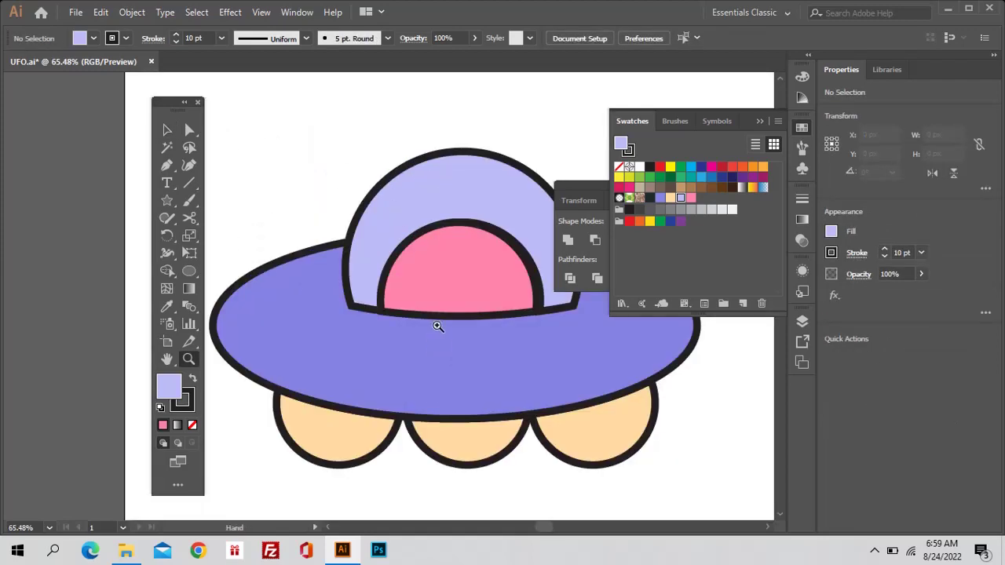
pyautogui.press('v')
pyautogui.click(430, 295)
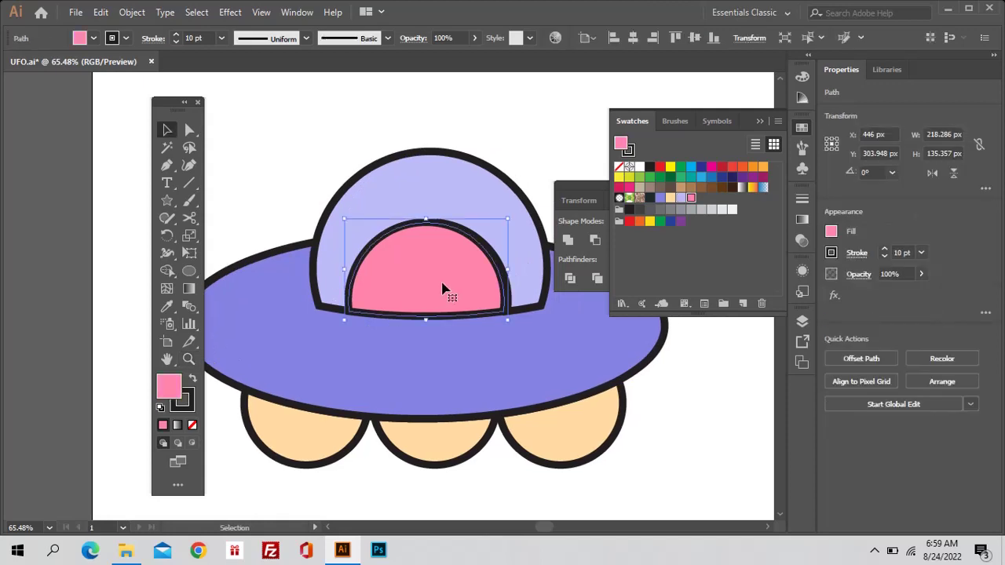
pyautogui.press('Right')
pyautogui.press('Right')
pyautogui.press('Right')
pyautogui.press('Right')
pyautogui.press('Right')
pyautogui.press('Right')
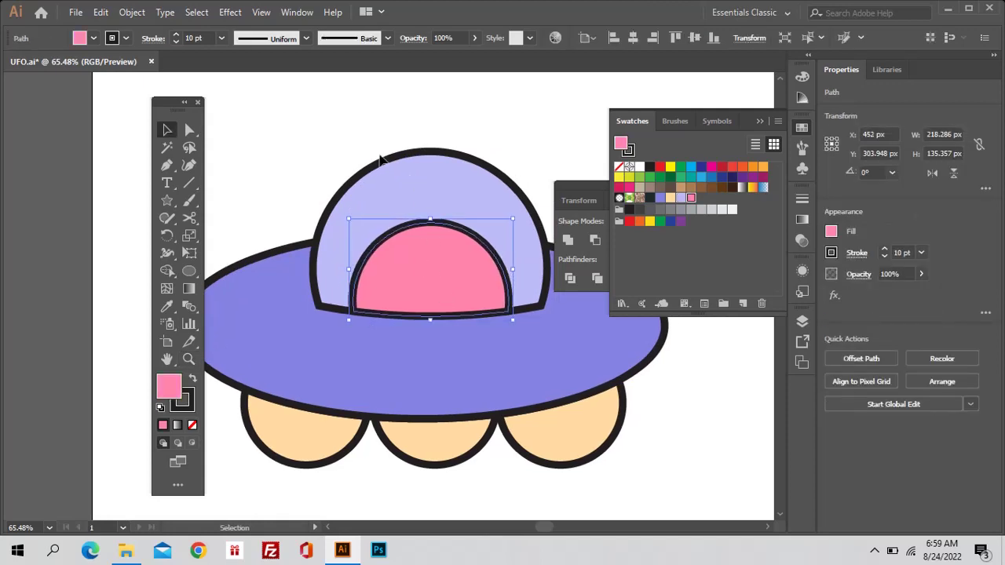
pyautogui.moveTo(324, 118)
pyautogui.mouseDown()
pyautogui.moveTo(545, 475)
pyautogui.moveTo(480, 403)
pyautogui.mouseUp()
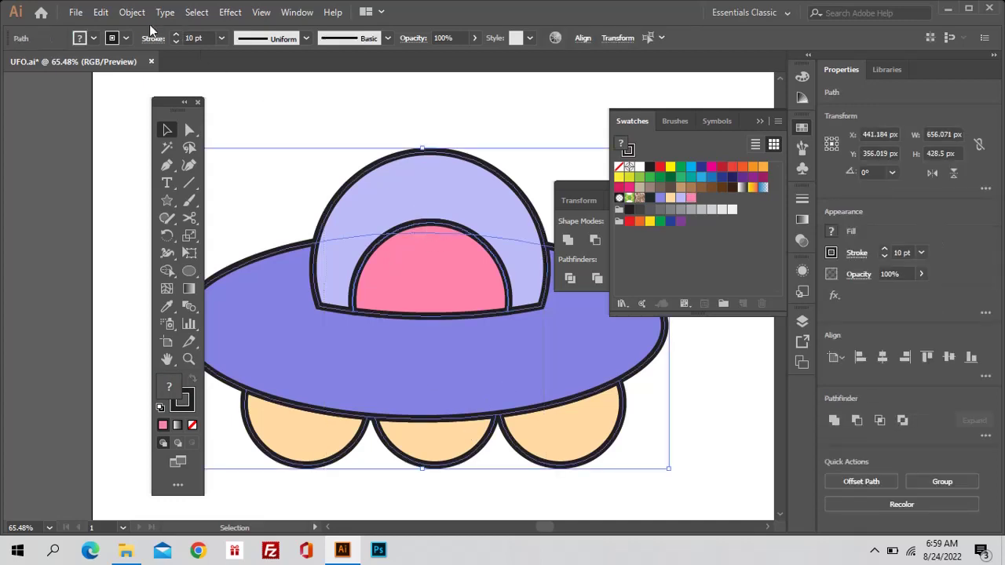
# - Expand all the UFO artwork's fills and strokes into outlined shapes, then deselect and review
pyautogui.click(132, 12)
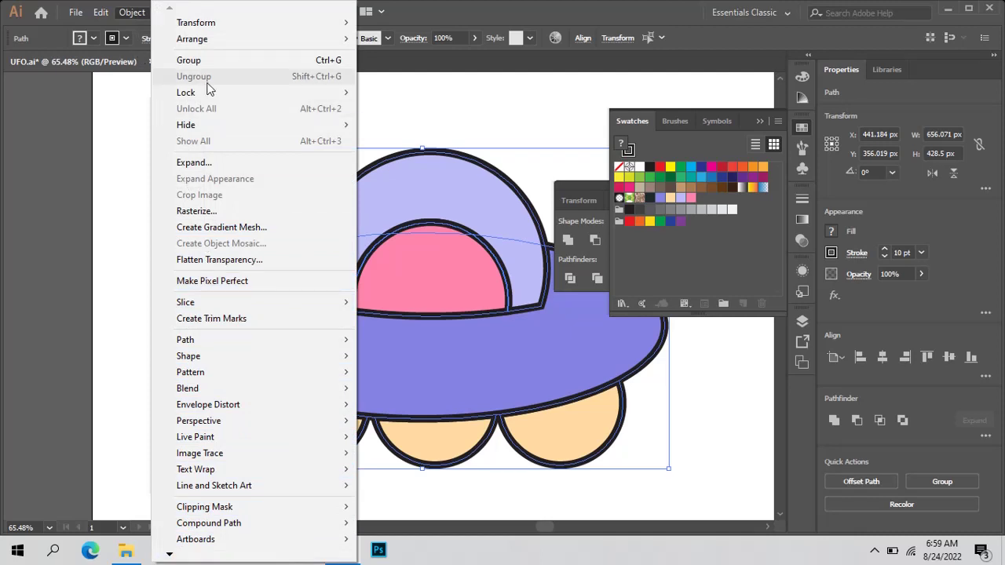
pyautogui.click(202, 162)
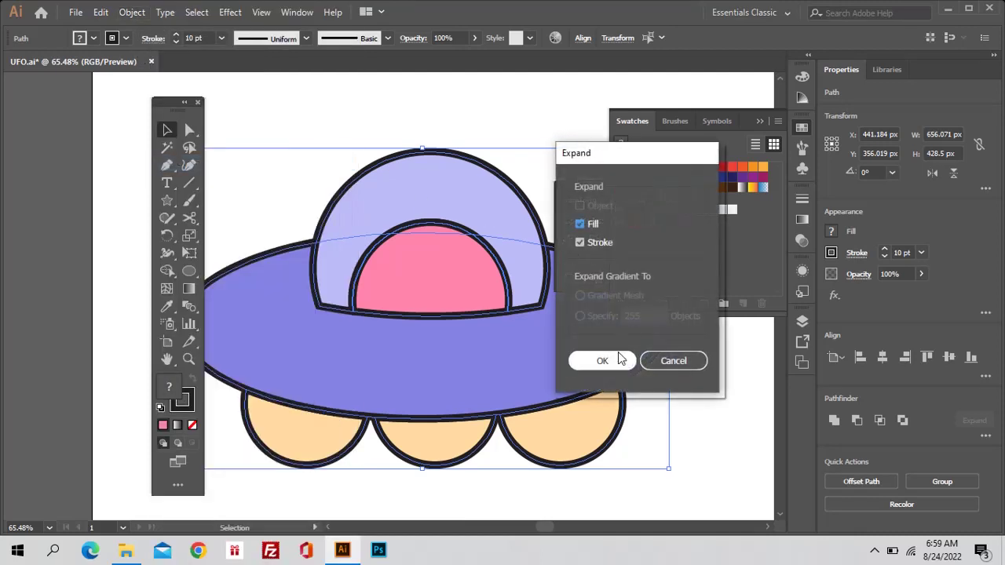
pyautogui.click(603, 361)
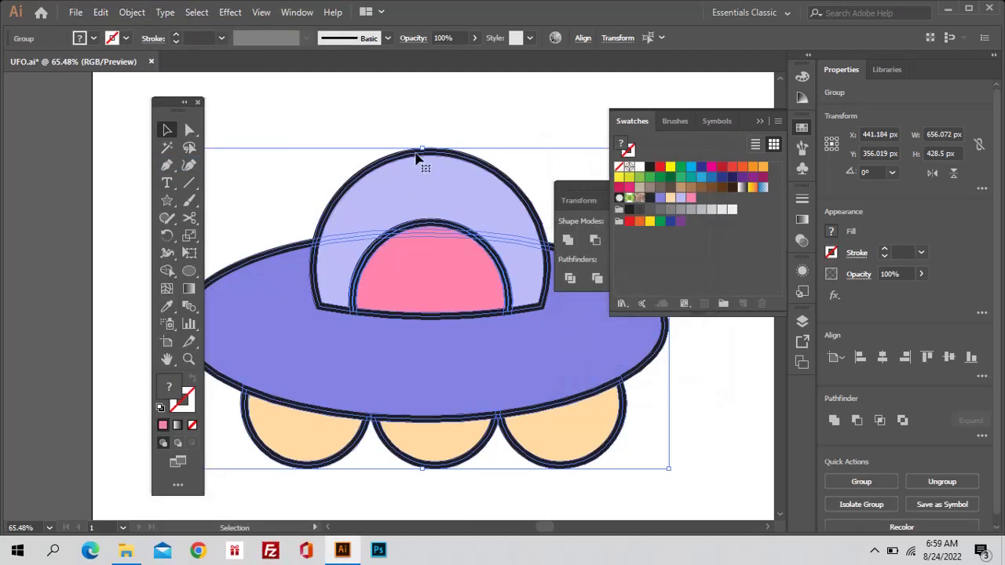
pyautogui.click(448, 118)
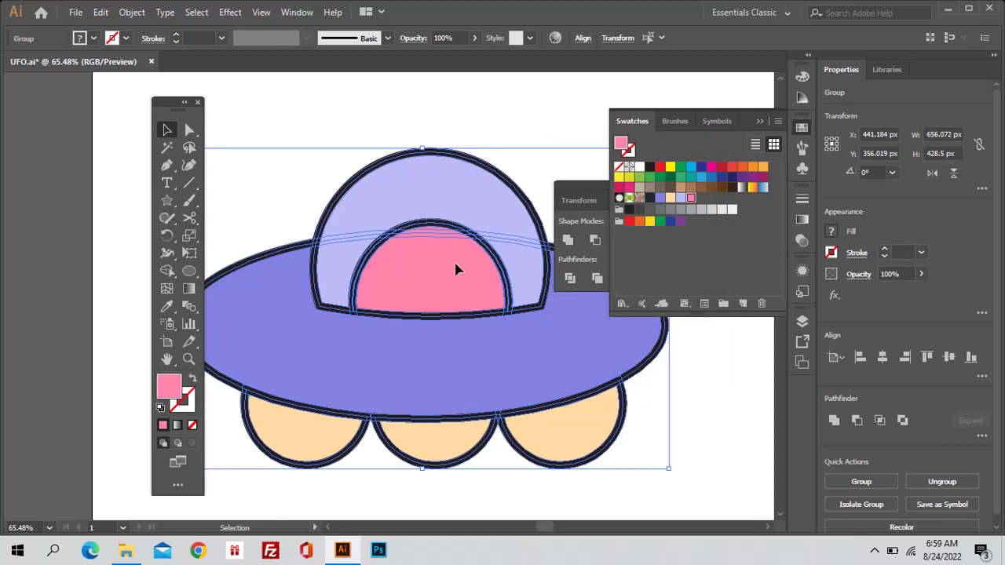
pyautogui.hotkey('ctrl', '-')
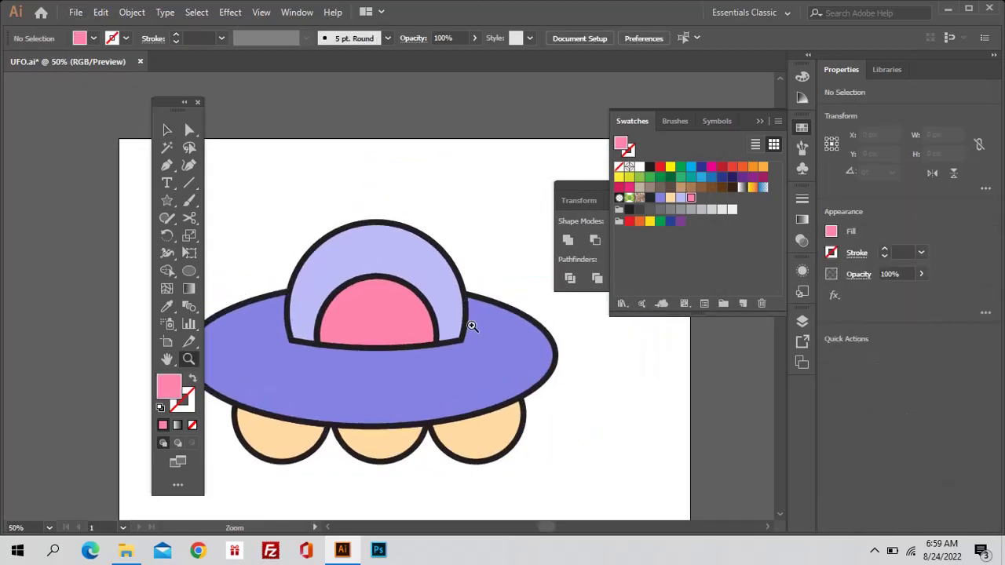
pyautogui.hotkey('ctrl', '-')
pyautogui.click(451, 267)
# - Draw a small white highlight circle in the empty area below the saucer
pyautogui.keyDown('alt'); pyautogui.click(419, 282); pyautogui.keyUp('alt')
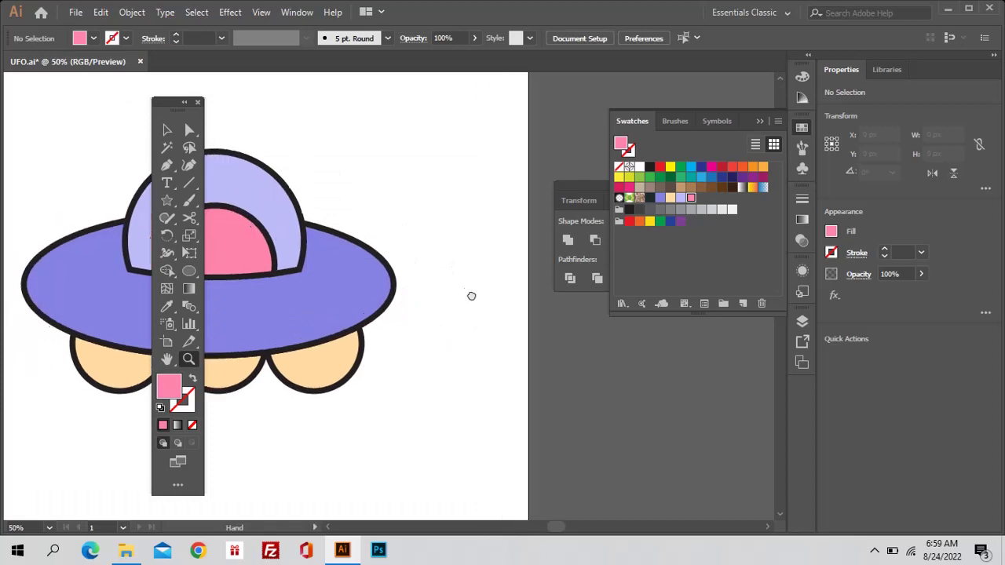
pyautogui.click(471, 294)
pyautogui.moveTo(442, 330)
pyautogui.mouseDown()
pyautogui.moveTo(424, 338)
pyautogui.moveTo(518, 343)
pyautogui.mouseUp()
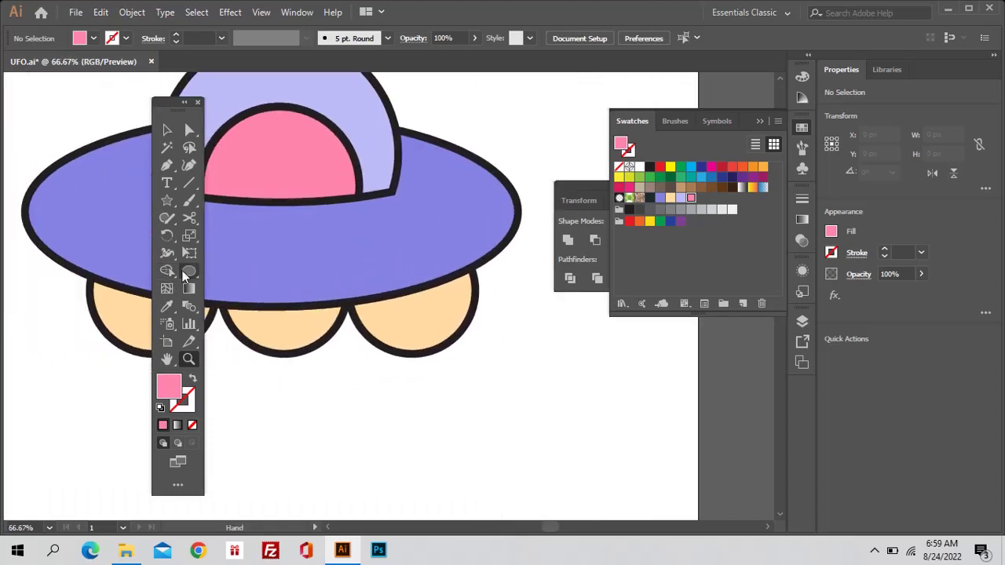
pyautogui.moveTo(426, 416); pyautogui.dragTo(426, 416)
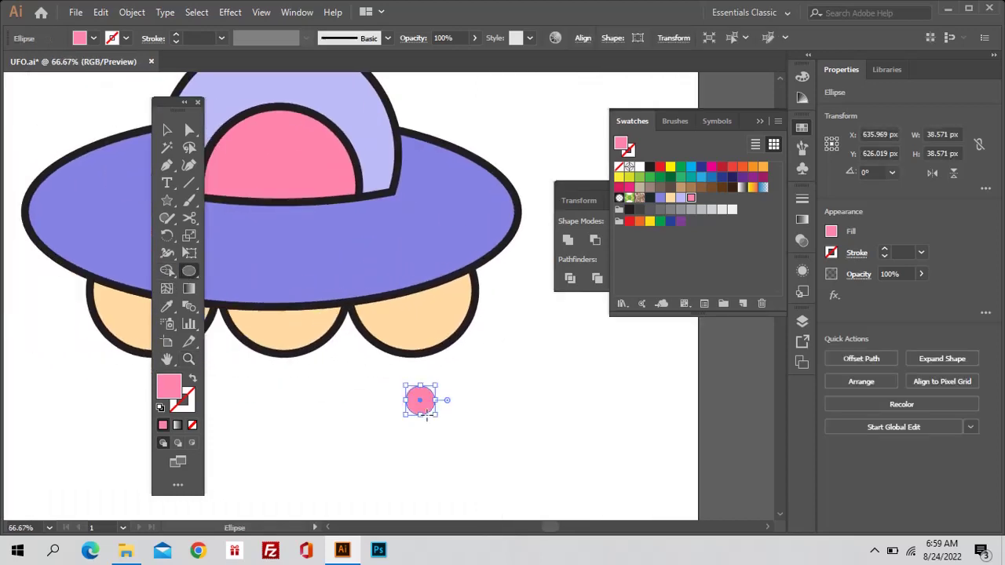
pyautogui.press('i')
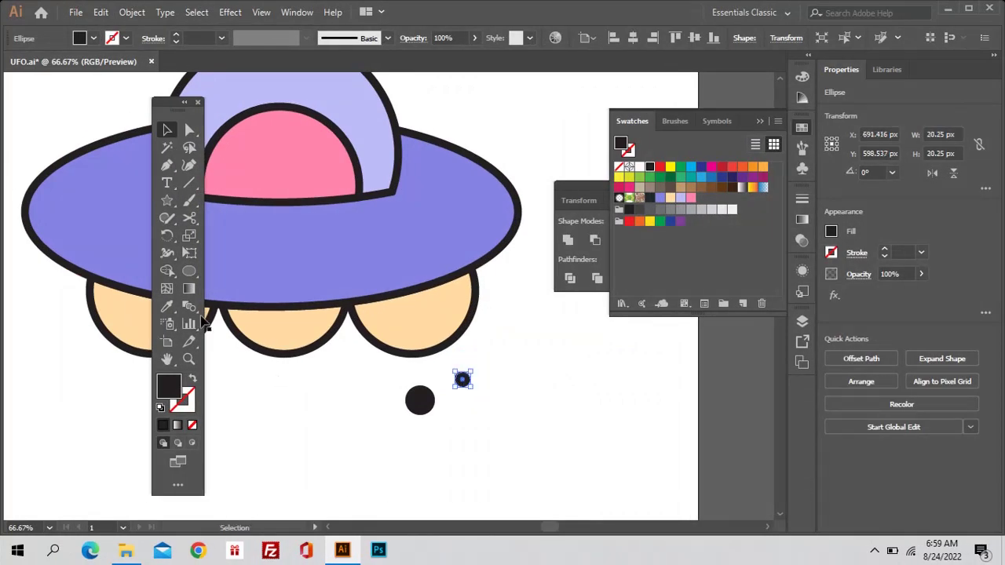
pyautogui.press('i')
pyautogui.click(500, 399)
# - Shrink the white highlight inside the dark eye circle and group the two circles
pyautogui.press('v')
pyautogui.moveTo(471, 379); pyautogui.dragTo(441, 390)
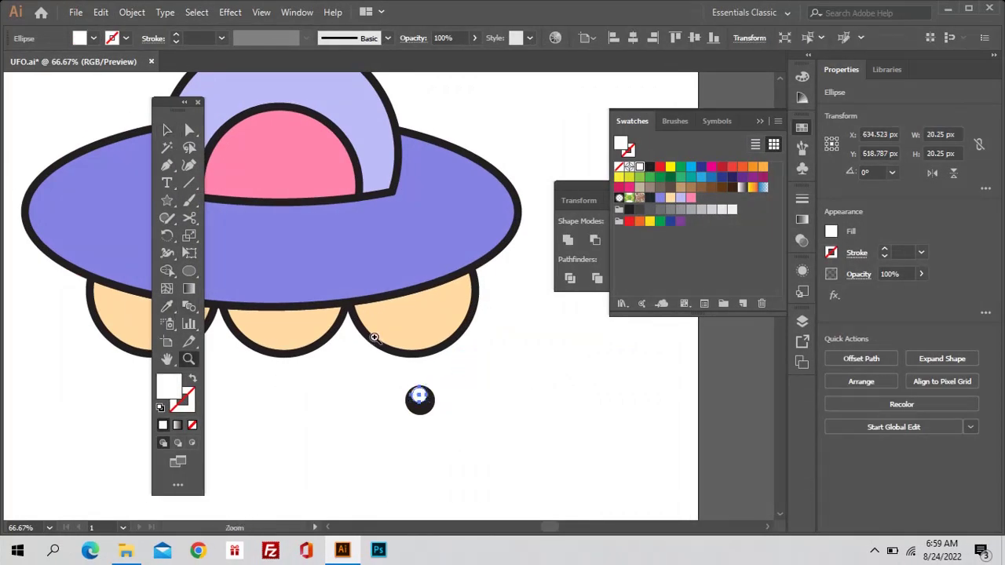
pyautogui.scroll(3, 453, 417)
pyautogui.moveTo(334, 375); pyautogui.dragTo(359, 395)
pyautogui.keyDown('shift'); pyautogui.click(358, 395); pyautogui.keyUp('shift')
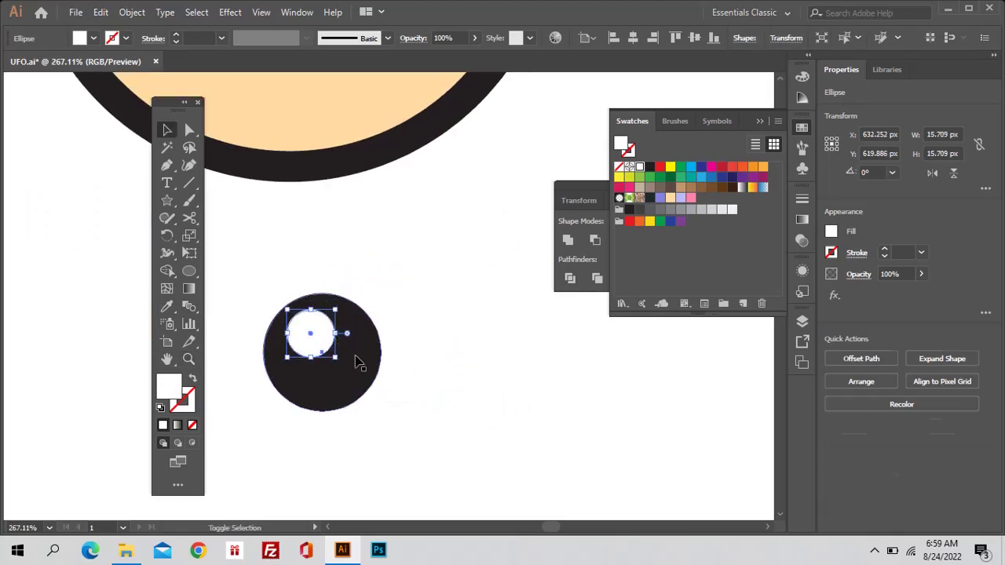
pyautogui.hotkey('ctrl', 'g')
# - Move the grouped eye onto the pink dome and place a copy beside it
pyautogui.press('z')
pyautogui.hotkey('ctrl', '-')
pyautogui.hotkey('ctrl', '-')
pyautogui.hotkey('ctrl', '-')
pyautogui.moveTo(417, 294); pyautogui.dragTo(701, 518)
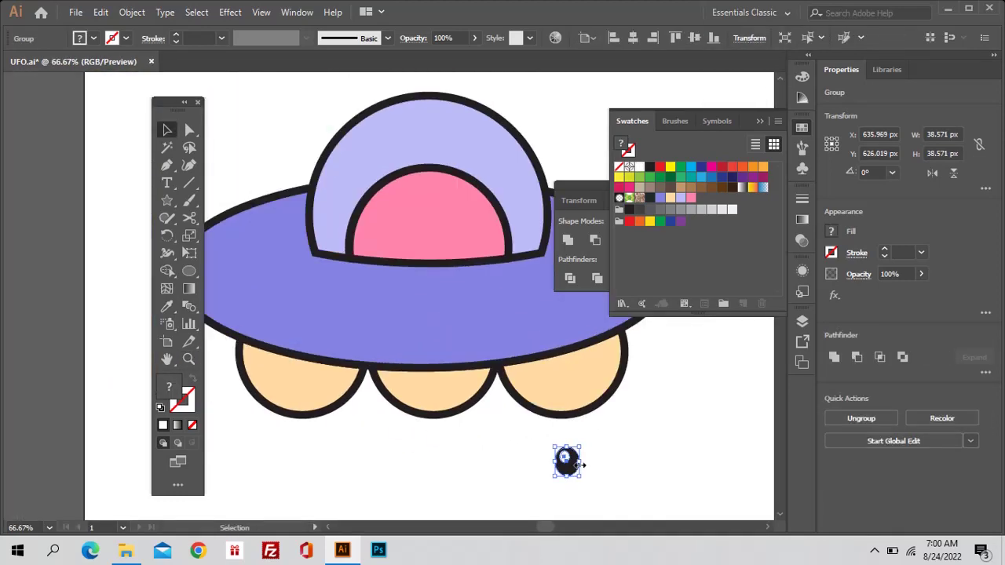
pyautogui.press('v')
pyautogui.hotkey('ctrl', 'shift', 'a')
pyautogui.moveTo(393, 220); pyautogui.dragTo(448, 229)
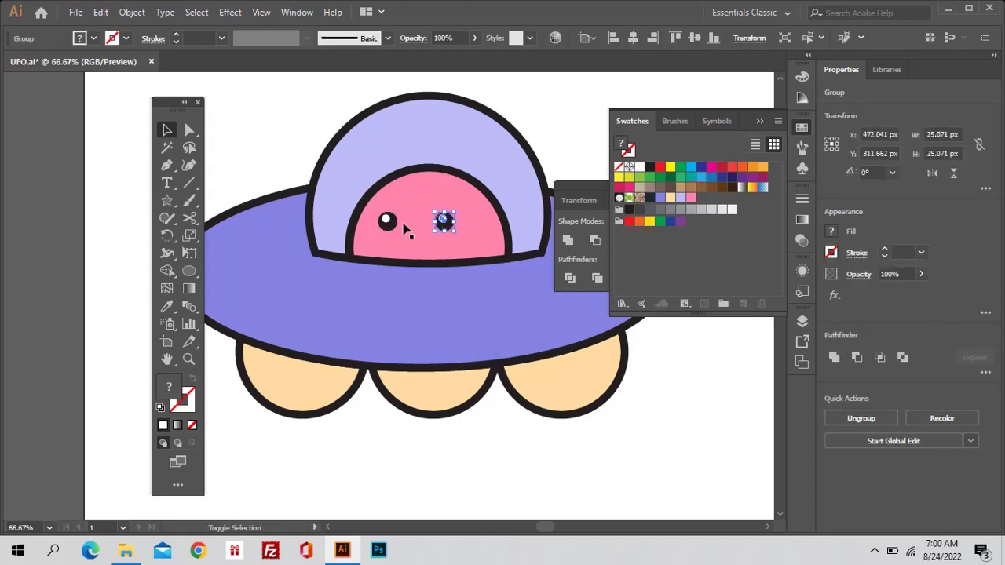
pyautogui.keyDown('shift'); pyautogui.click(387, 221); pyautogui.keyUp('shift')
pyautogui.hotkey('ctrl', 'shift', 'a')
pyautogui.moveTo(280, 323); pyautogui.dragTo(233, 277)
# - Draw a circle below the UFO with a dark 5 pt outline and no fill
pyautogui.click(189, 271)
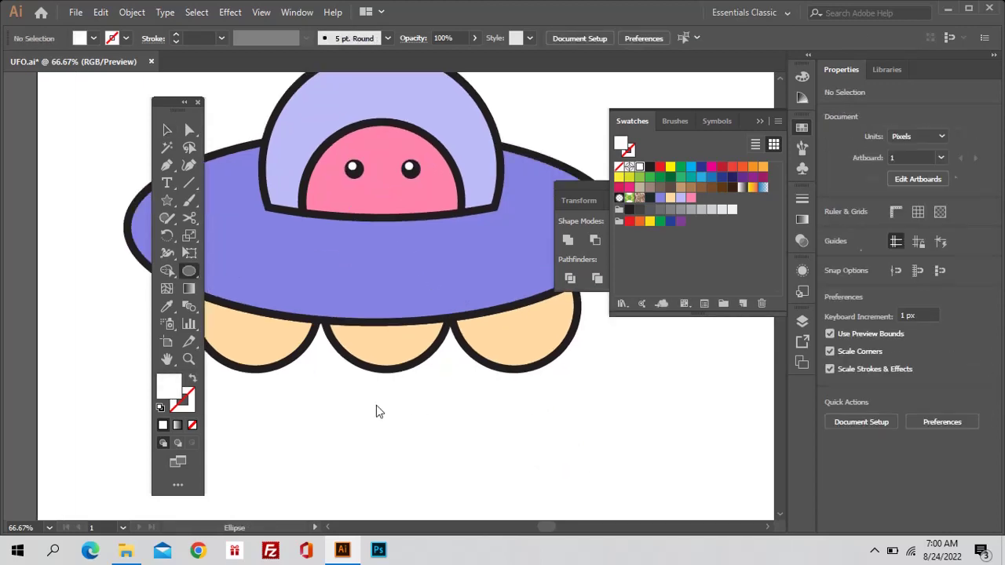
pyautogui.moveTo(375, 403); pyautogui.dragTo(426, 454)
pyautogui.click(161, 407)
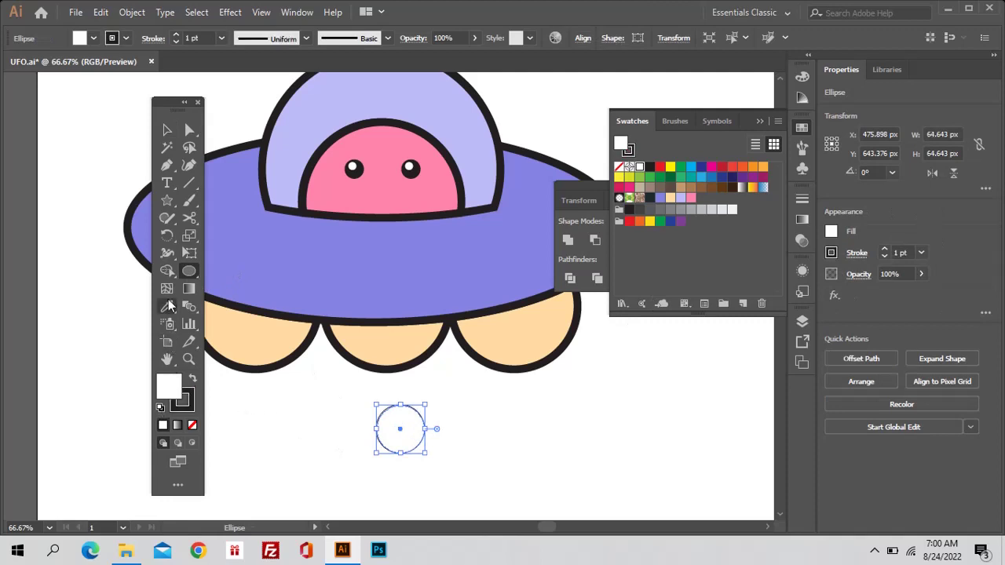
pyautogui.click(169, 306)
pyautogui.click(263, 322)
pyautogui.click(194, 380)
pyautogui.click(222, 38)
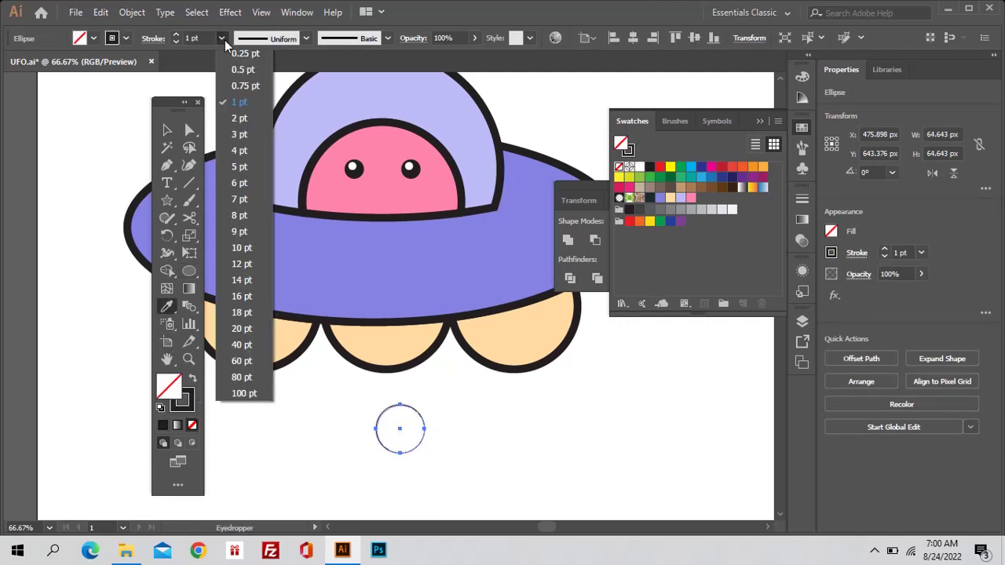
pyautogui.click(249, 244)
pyautogui.click(222, 37)
pyautogui.click(239, 165)
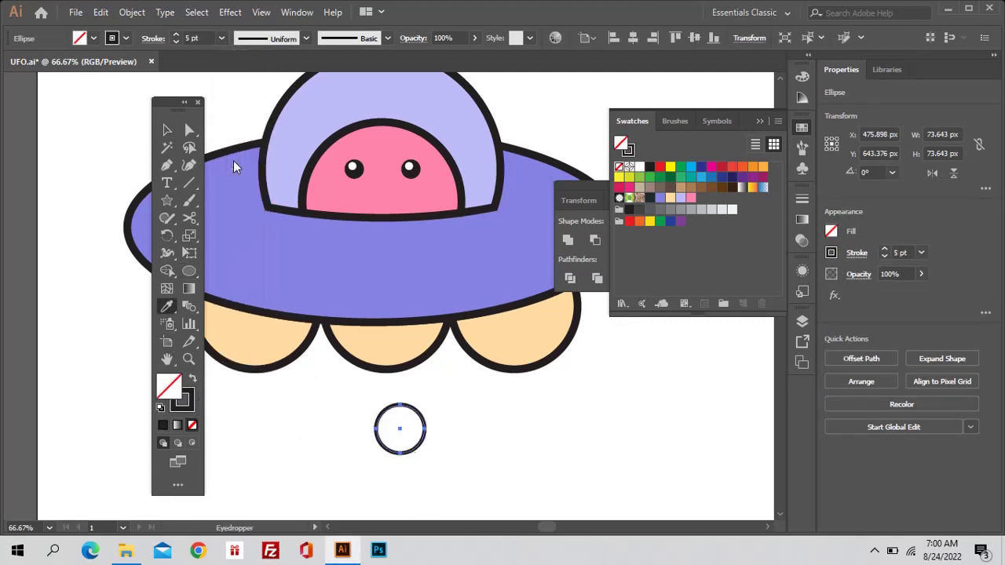
# - Delete the circle's top anchor to leave a U-shaped arc with a 6 pt stroke
pyautogui.hotkey('ctrl', 'shift', 'a')
pyautogui.press('a')
pyautogui.click(399, 404)
pyautogui.press('Delete')
pyautogui.press('v')
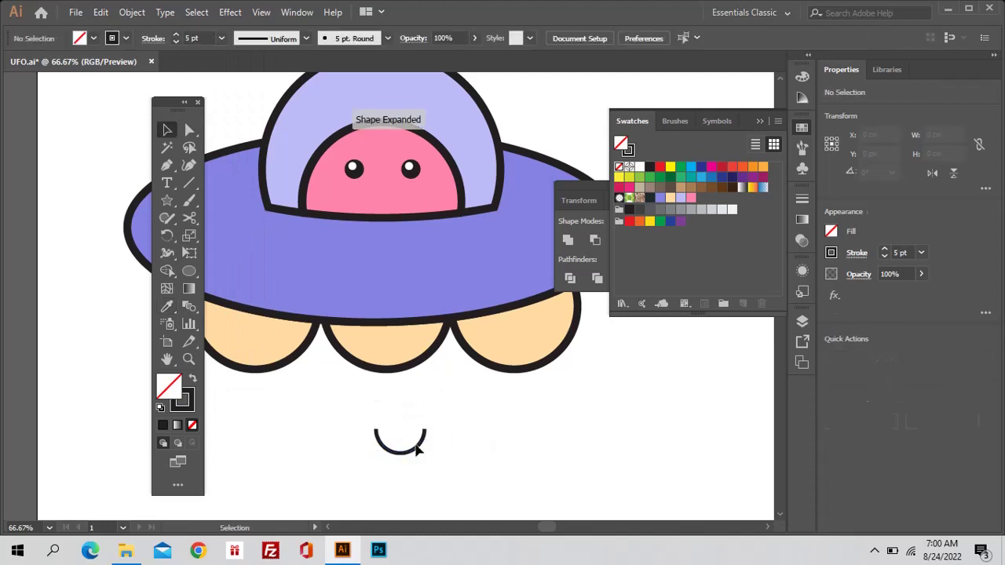
pyautogui.click(413, 446)
pyautogui.click(153, 38)
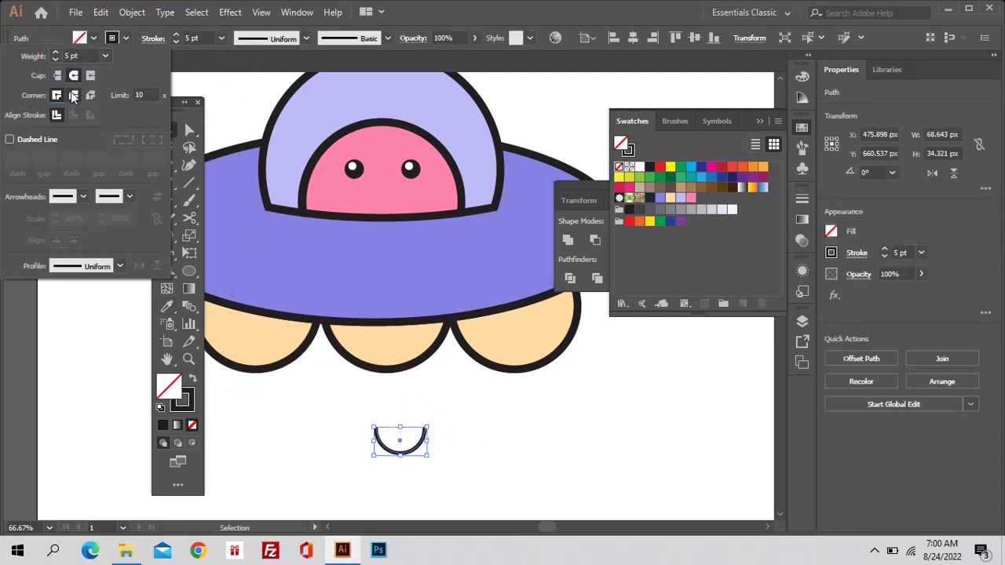
pyautogui.click(222, 38)
pyautogui.click(243, 166)
pyautogui.click(459, 453)
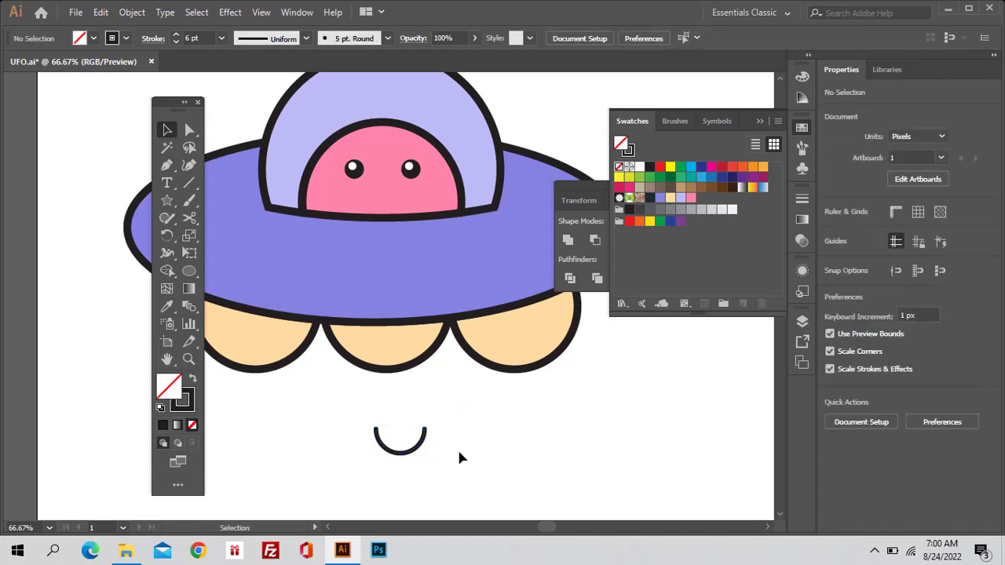
# - Duplicate the arc to its right, expand both arcs, and move them under the eyes
pyautogui.moveTo(421, 450); pyautogui.dragTo(505, 456)
pyautogui.moveTo(325, 395); pyautogui.dragTo(414, 465)
pyautogui.click(131, 12)
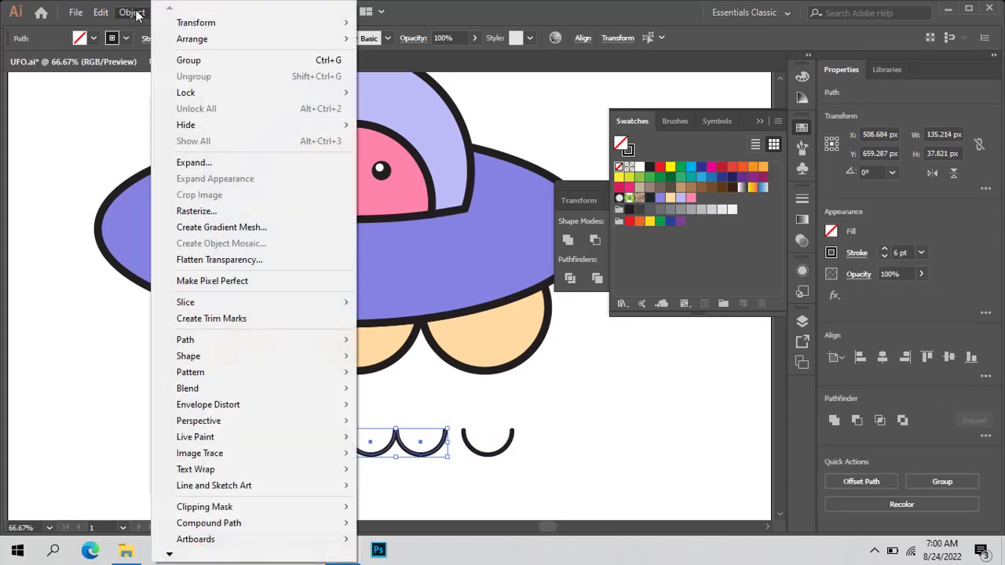
pyautogui.click(193, 162)
pyautogui.click(596, 358)
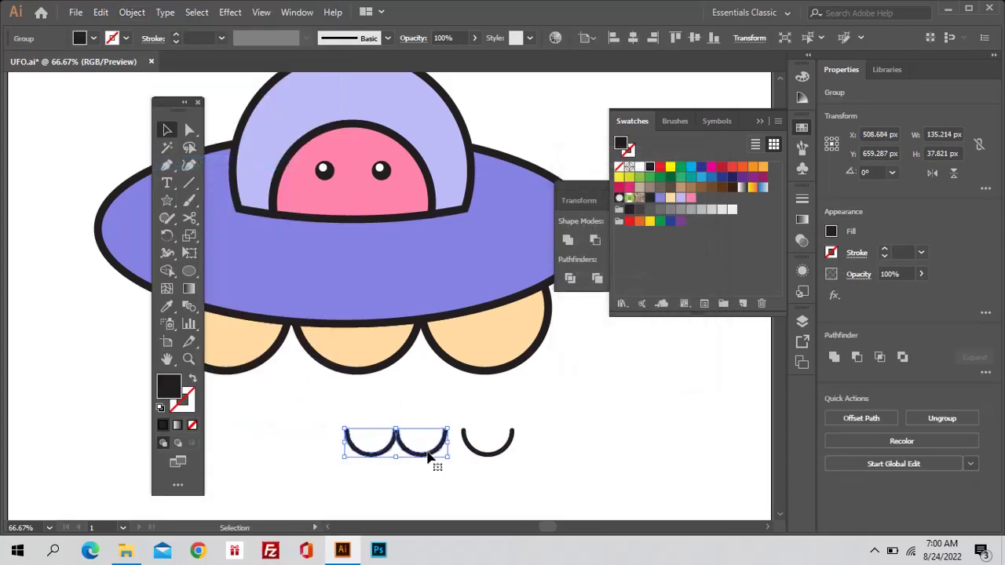
pyautogui.moveTo(428, 457)
pyautogui.mouseDown()
pyautogui.moveTo(340, 186)
pyautogui.moveTo(369, 224)
pyautogui.mouseUp()
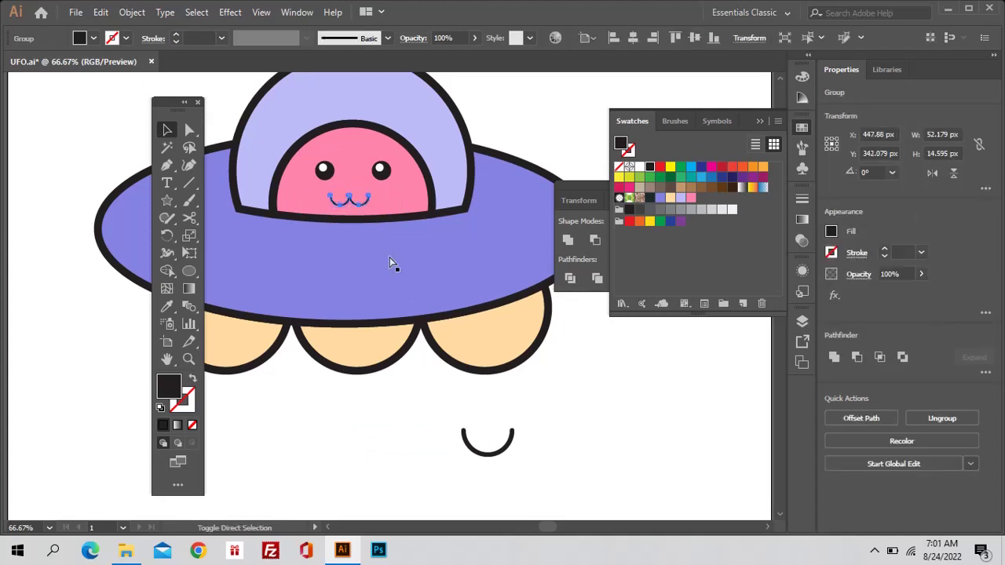
pyautogui.click(506, 453)
# - Rotate the spare arc to 225°, give it an 8 pt stroke, expand it, and move it above the head
pyautogui.moveTo(529, 431); pyautogui.dragTo(475, 470)
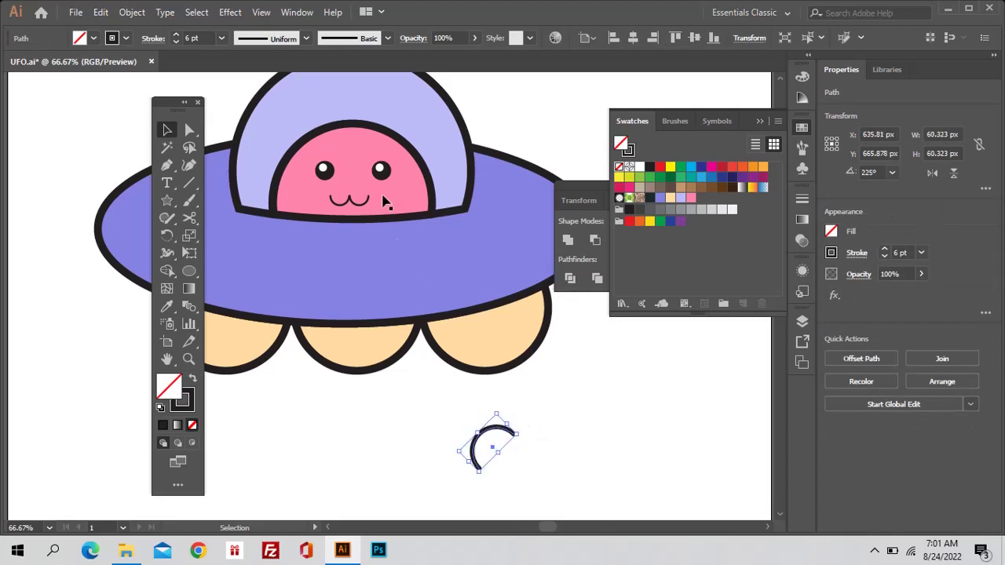
pyautogui.click(222, 38)
pyautogui.click(249, 223)
pyautogui.click(132, 12)
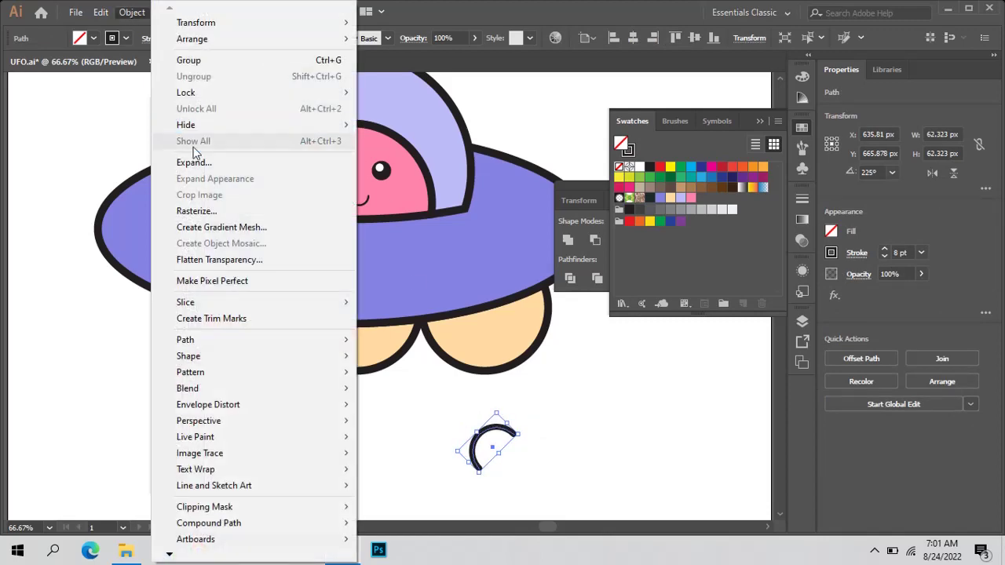
pyautogui.click(306, 157)
pyautogui.press('Return')
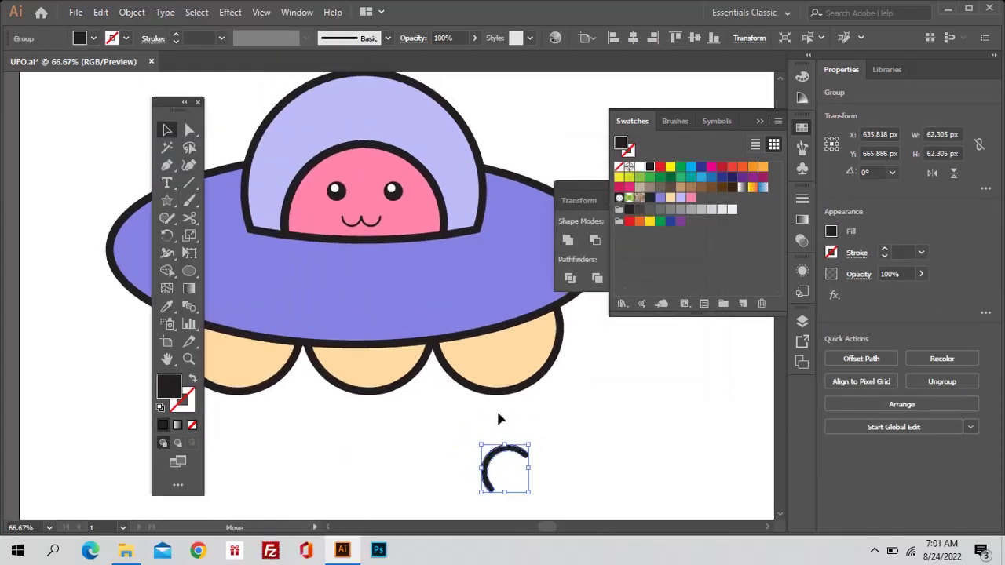
pyautogui.moveTo(391, 117)
pyautogui.mouseDown()
pyautogui.moveTo(400, 119)
pyautogui.moveTo(385, 155)
pyautogui.mouseUp()
pyautogui.press('l')
# - Add a small pink circle with a 7 pt outline at the antenna hook's end
pyautogui.hotkey('ctrl', 'shift', 'a')
pyautogui.moveTo(436, 438); pyautogui.dragTo(446, 451)
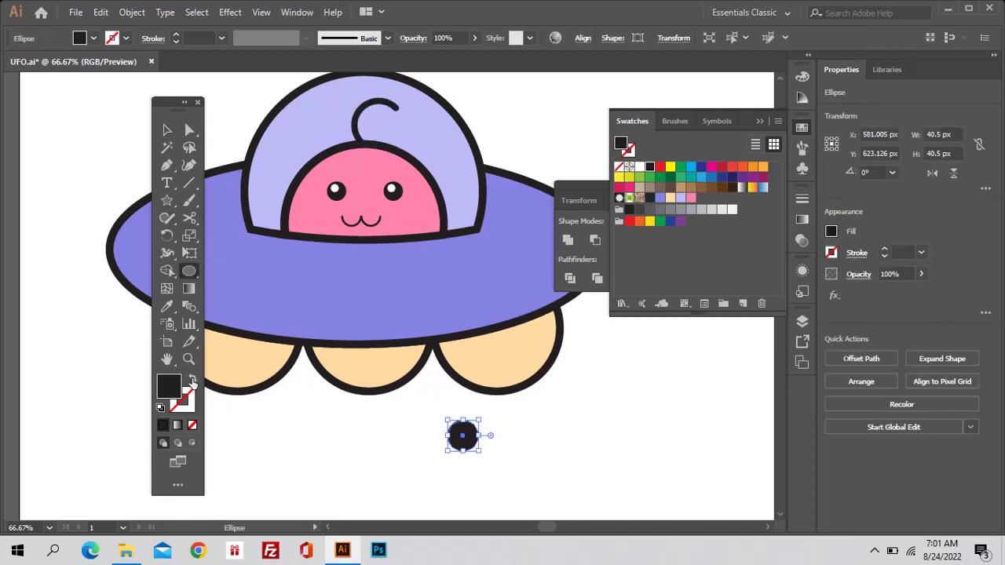
pyautogui.click(192, 379)
pyautogui.click(221, 37)
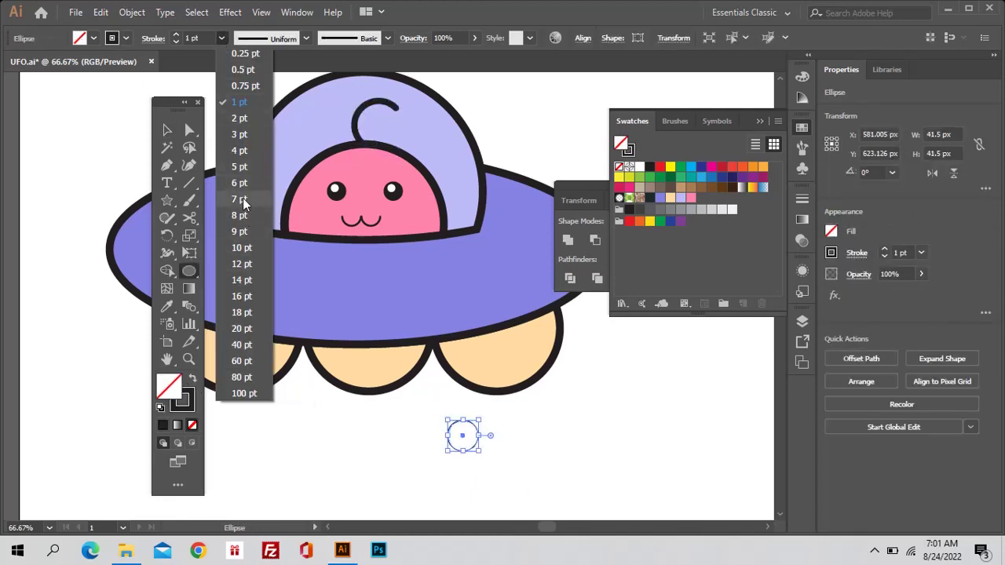
pyautogui.click(240, 199)
pyautogui.click(691, 198)
pyautogui.click(165, 130)
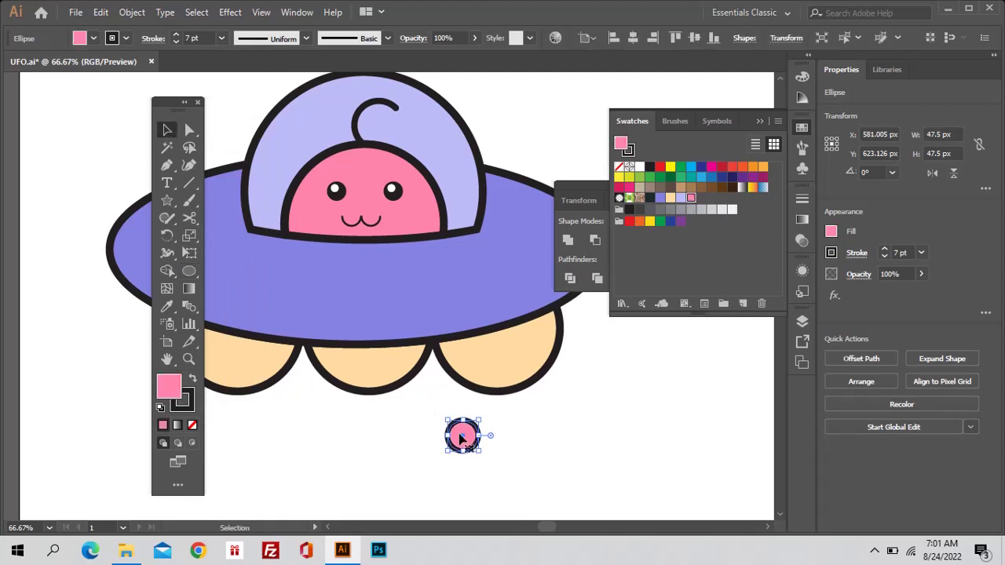
pyautogui.moveTo(462, 436)
pyautogui.mouseDown()
pyautogui.moveTo(406, 116)
pyautogui.moveTo(408, 124)
pyautogui.mouseUp()
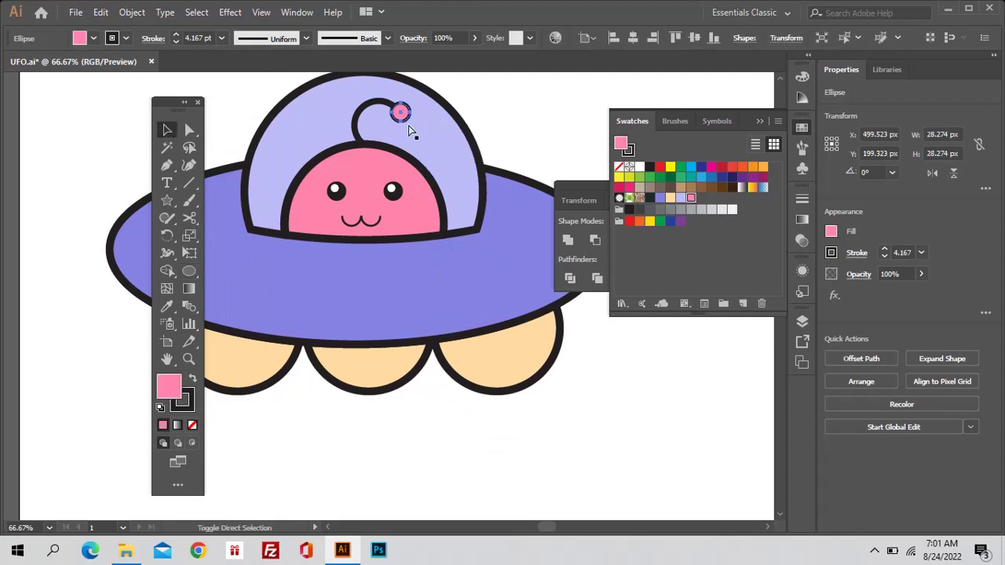
pyautogui.hotkey('ctrl', 'shift', 'a')
pyautogui.click(430, 258)
# - Draw a small black ring porthole on the saucer with a 10 pt stroke
pyautogui.hotkey('ctrl', '-')
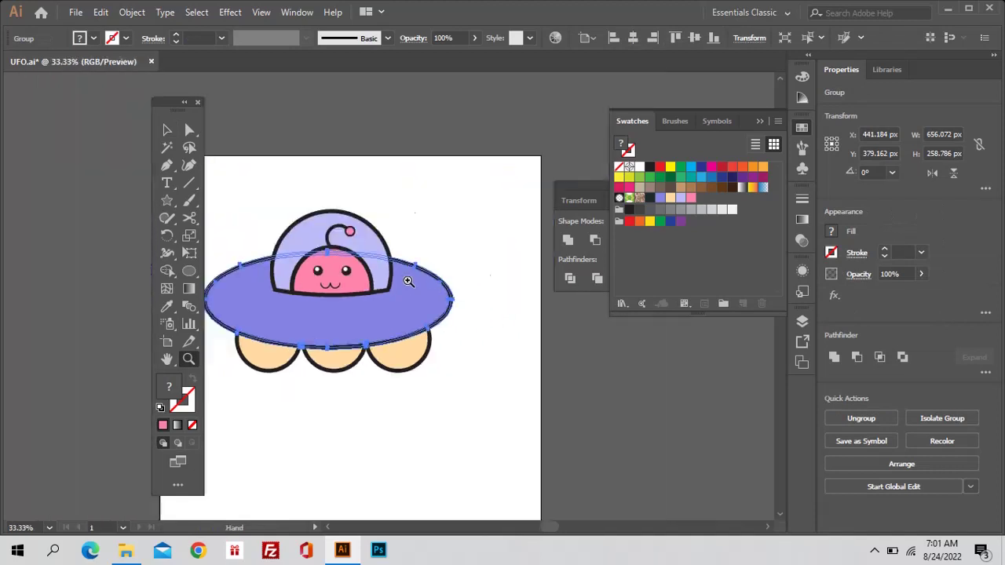
pyautogui.hotkey('ctrl', 'shift', 'a')
pyautogui.click(189, 270)
pyautogui.moveTo(315, 283); pyautogui.dragTo(304, 272)
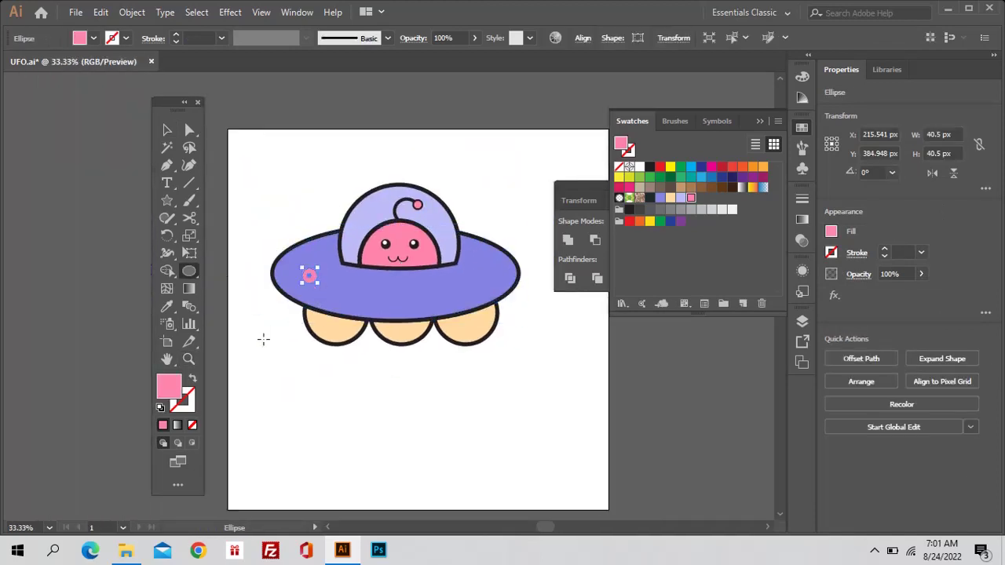
pyautogui.press('i')
pyautogui.click(303, 303)
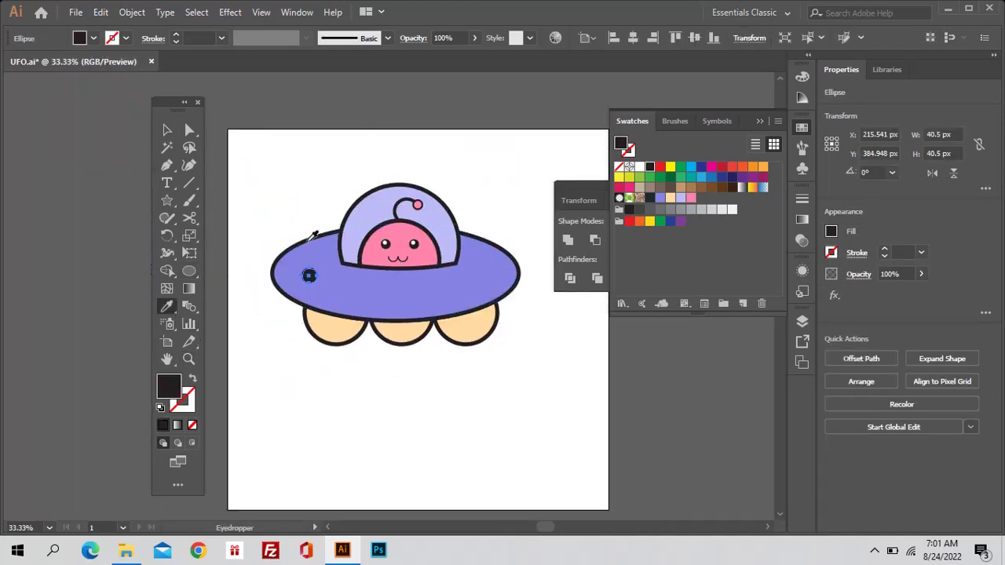
pyautogui.click(192, 378)
pyautogui.click(221, 38)
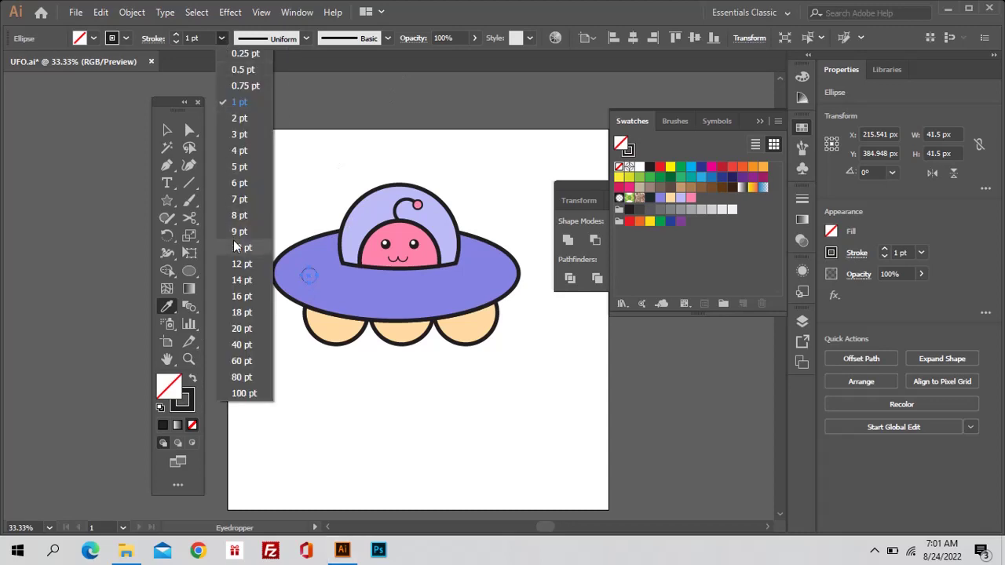
pyautogui.click(235, 245)
# - Alt-drag a copy of the porthole ring further across the saucer
pyautogui.hotkey('ctrl', 'a')
pyautogui.hotkey('ctrl', '=')
pyautogui.hotkey('ctrl', 'shift', 'a')
pyautogui.press('v')
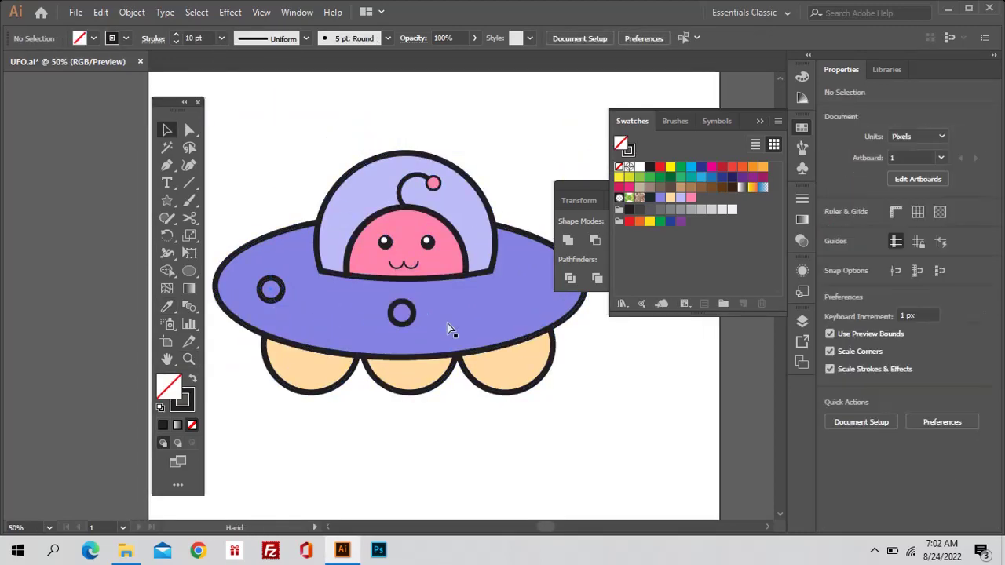
pyautogui.keyDown('alt'); pyautogui.moveTo(365, 314); pyautogui.dragTo(503, 294); pyautogui.keyUp('alt')
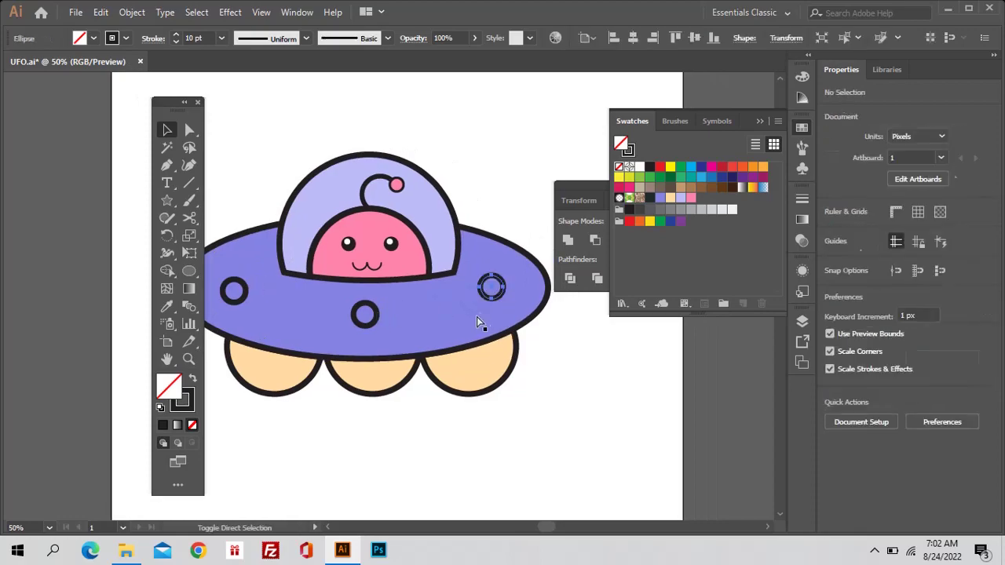
pyautogui.press('z')
pyautogui.keyDown('alt'); pyautogui.click(516, 364); pyautogui.keyUp('alt')
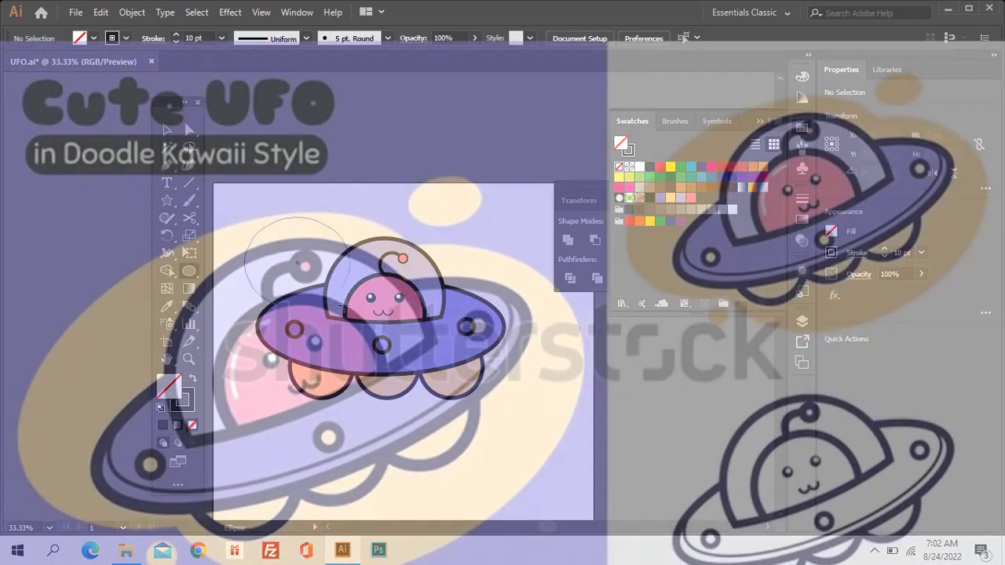